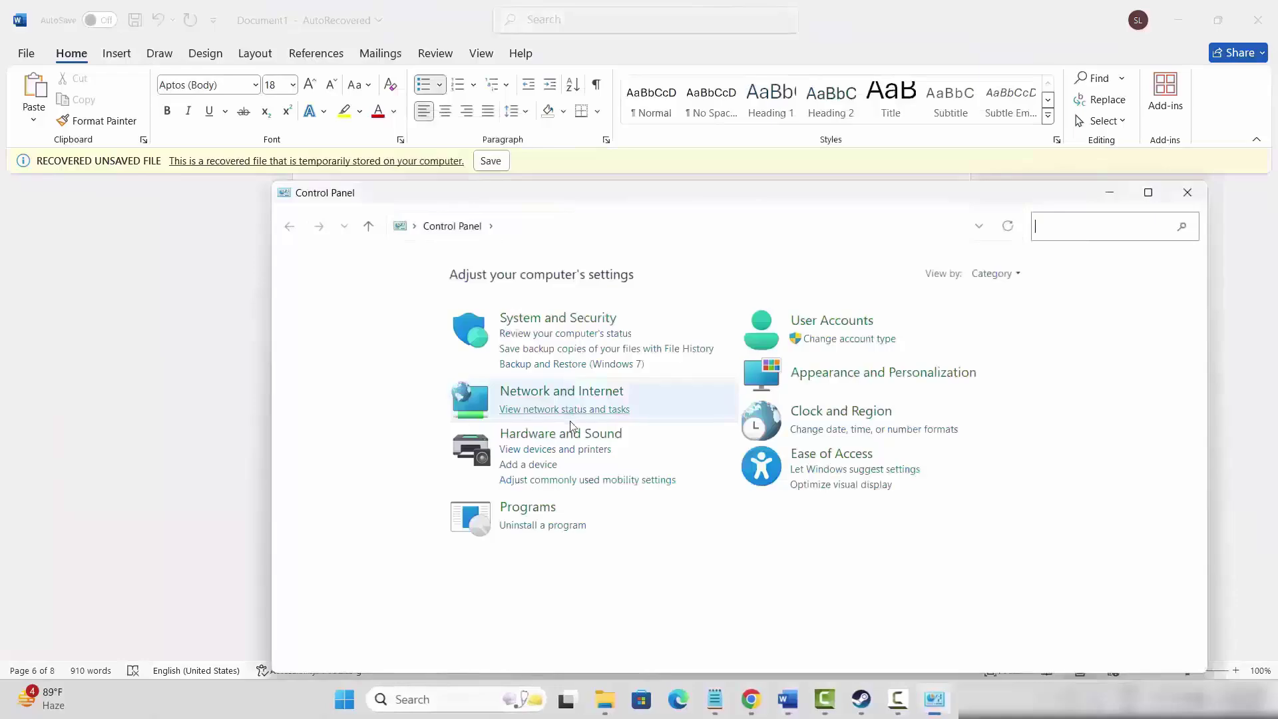
Step: Confirm the Speakers' Advanced default format is 24 bit, 48000 Hz, leave it, and close the Sound dialogs
left_click(570, 434)
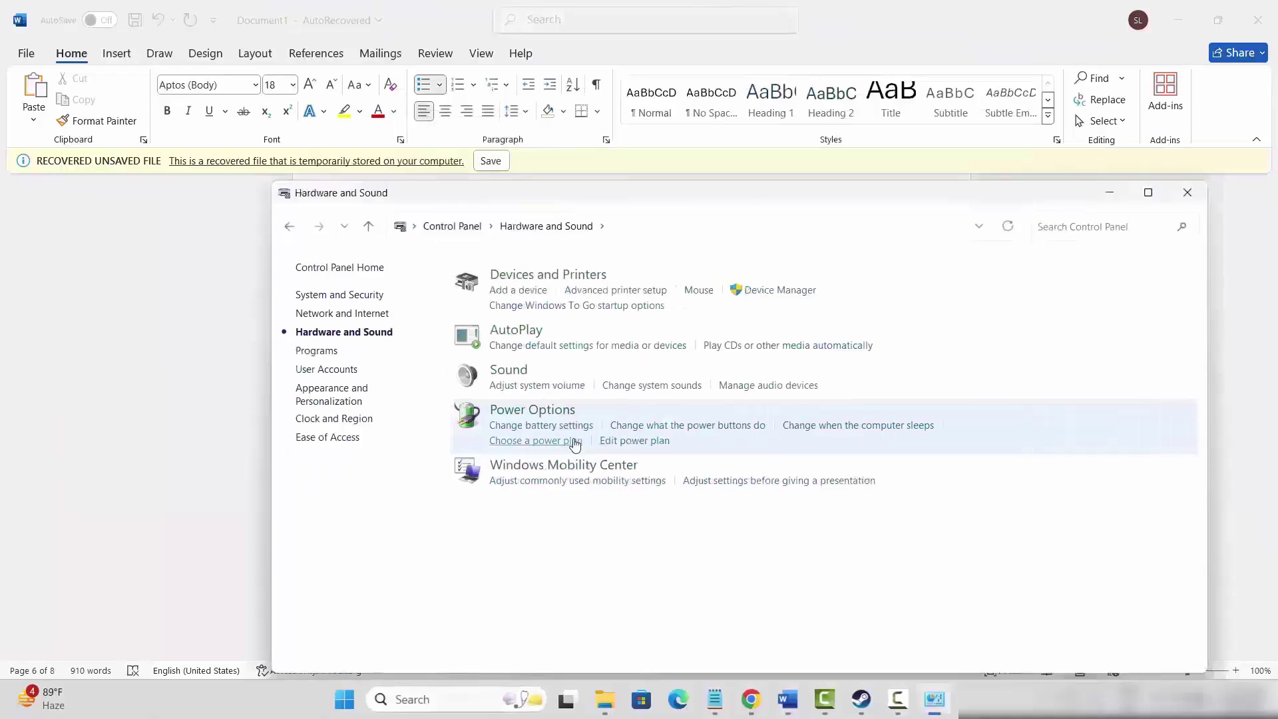
left_click(517, 378)
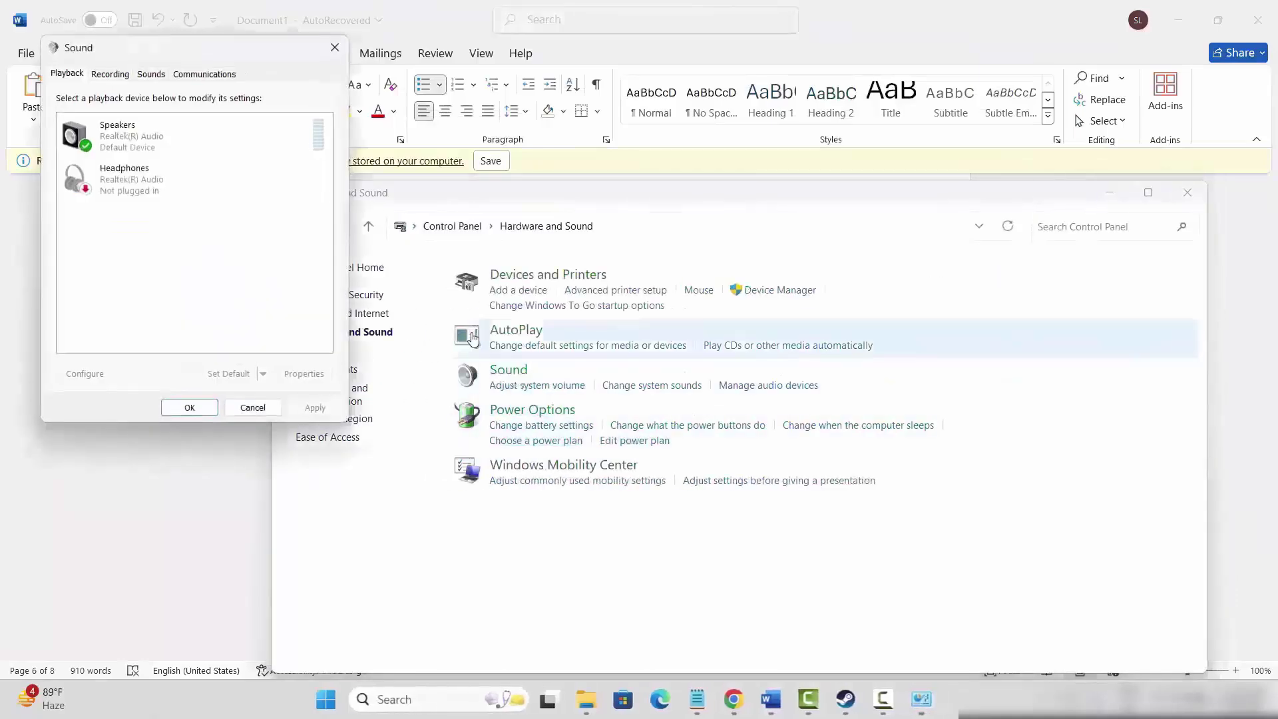
right_click(133, 134)
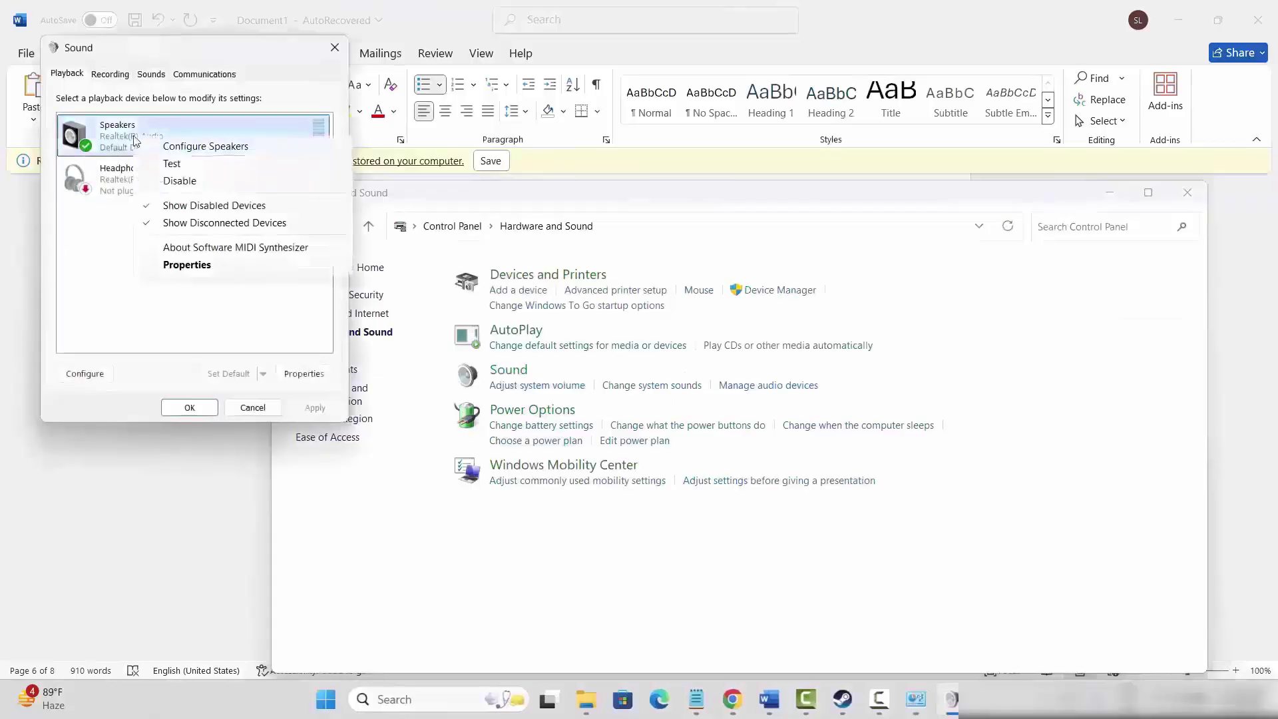
left_click(193, 266)
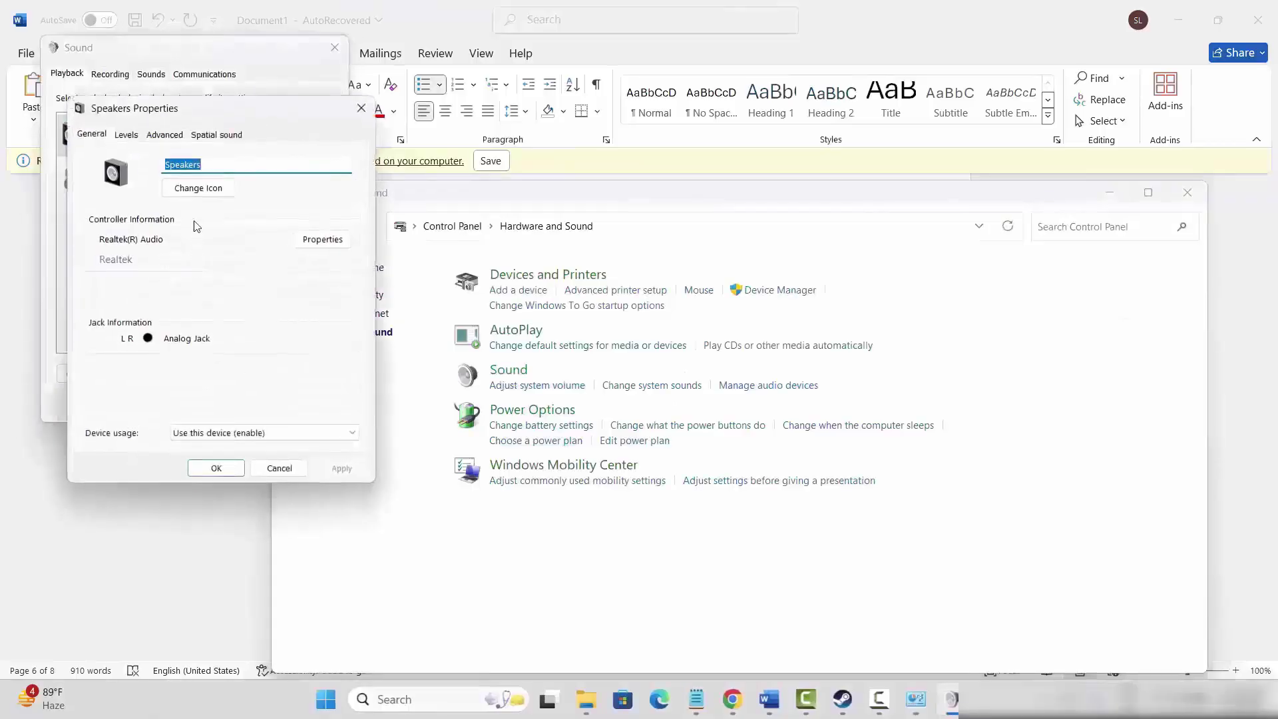
left_click(167, 135)
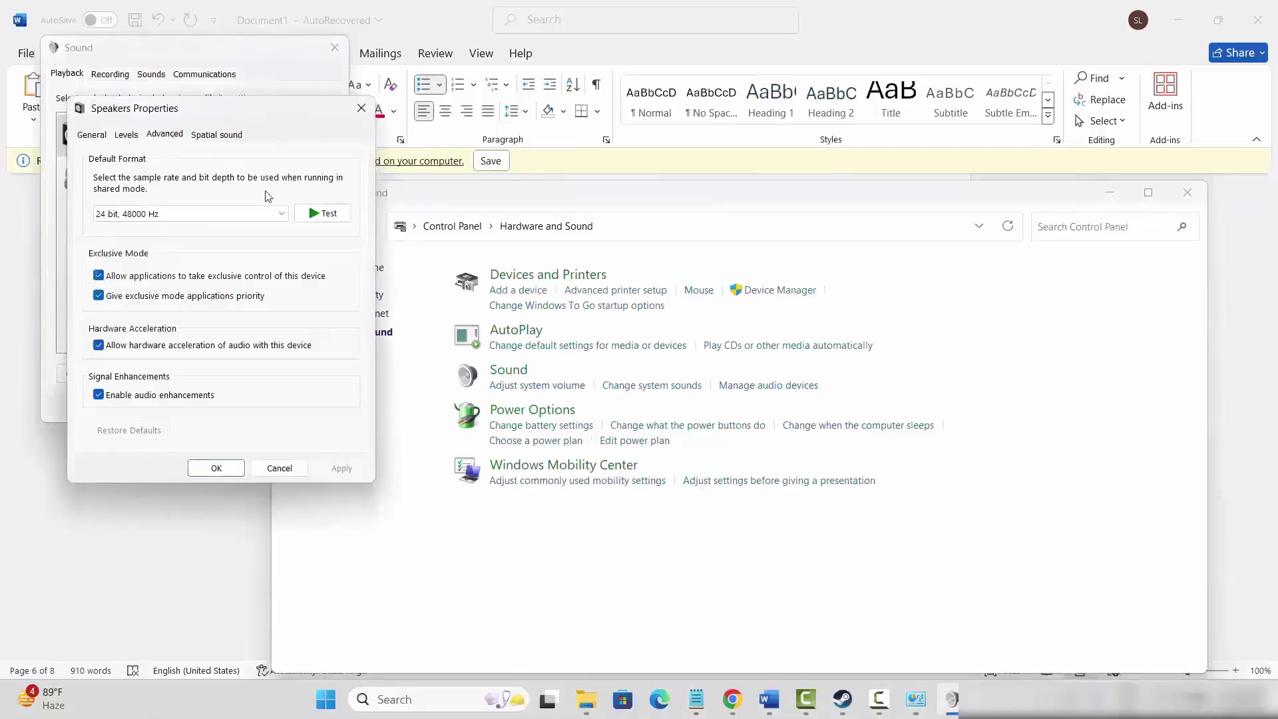
left_click(283, 216)
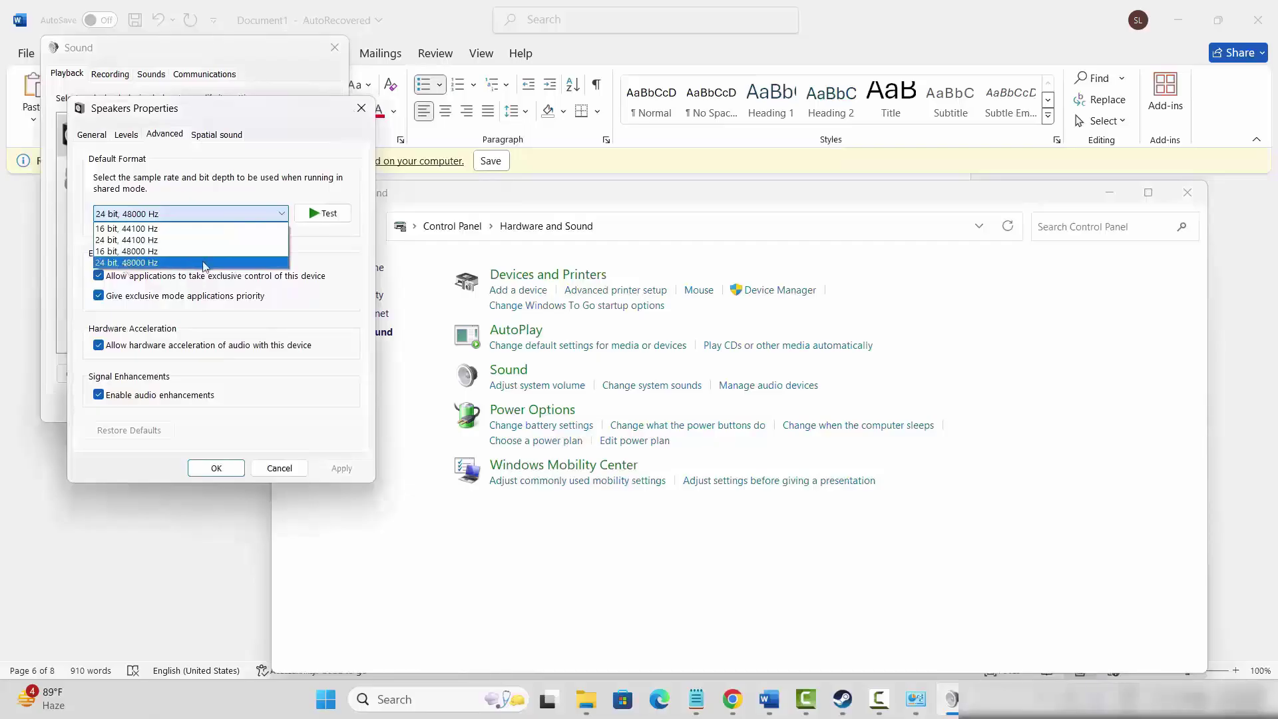
left_click(358, 113)
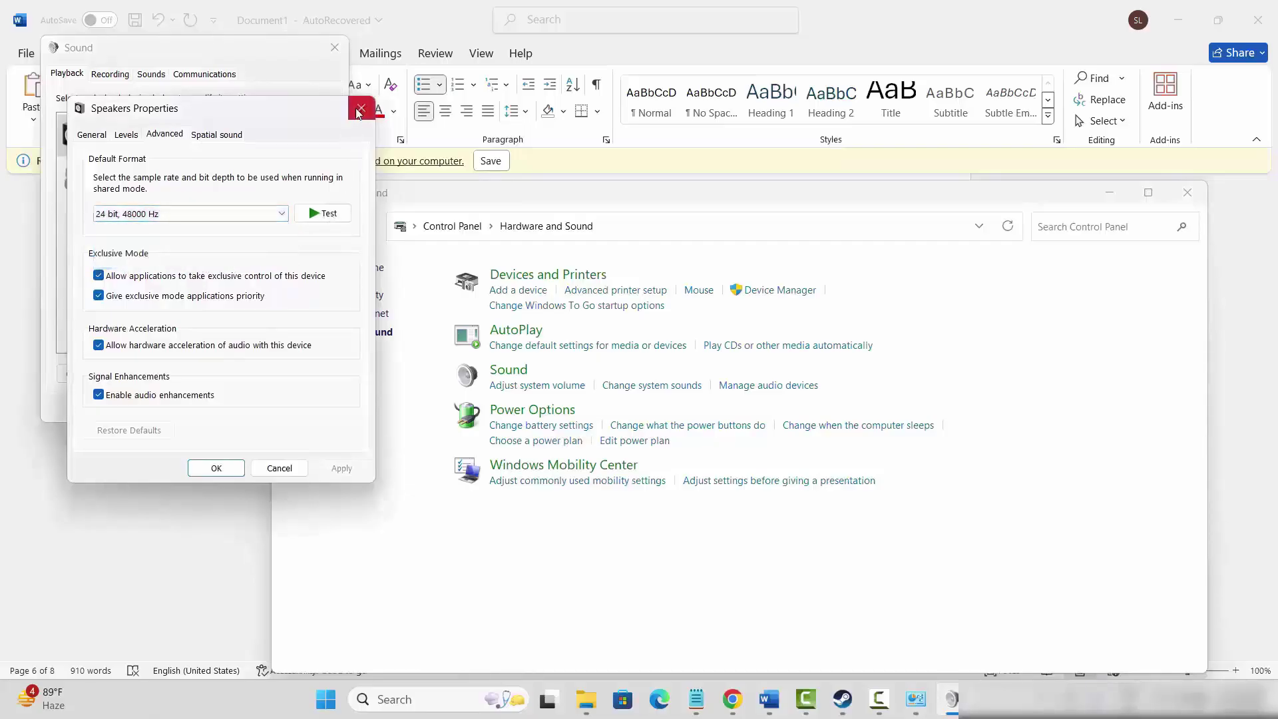
left_click(361, 108)
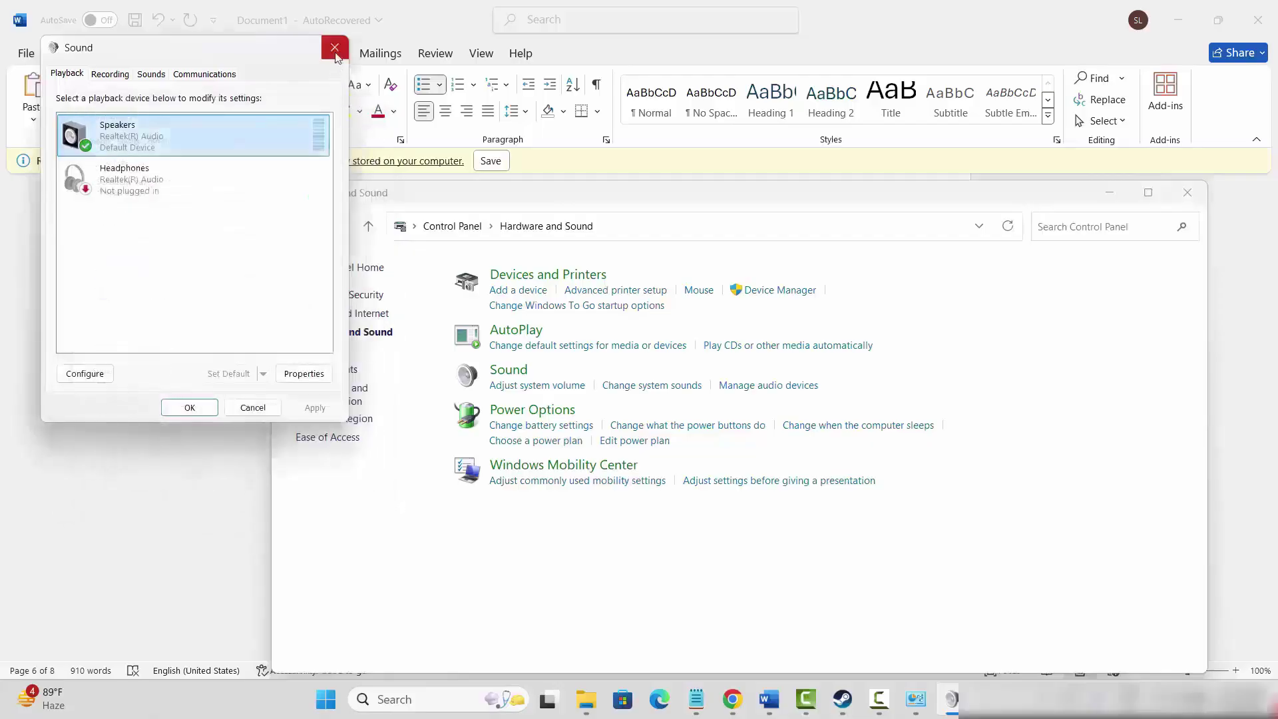
left_click(335, 47)
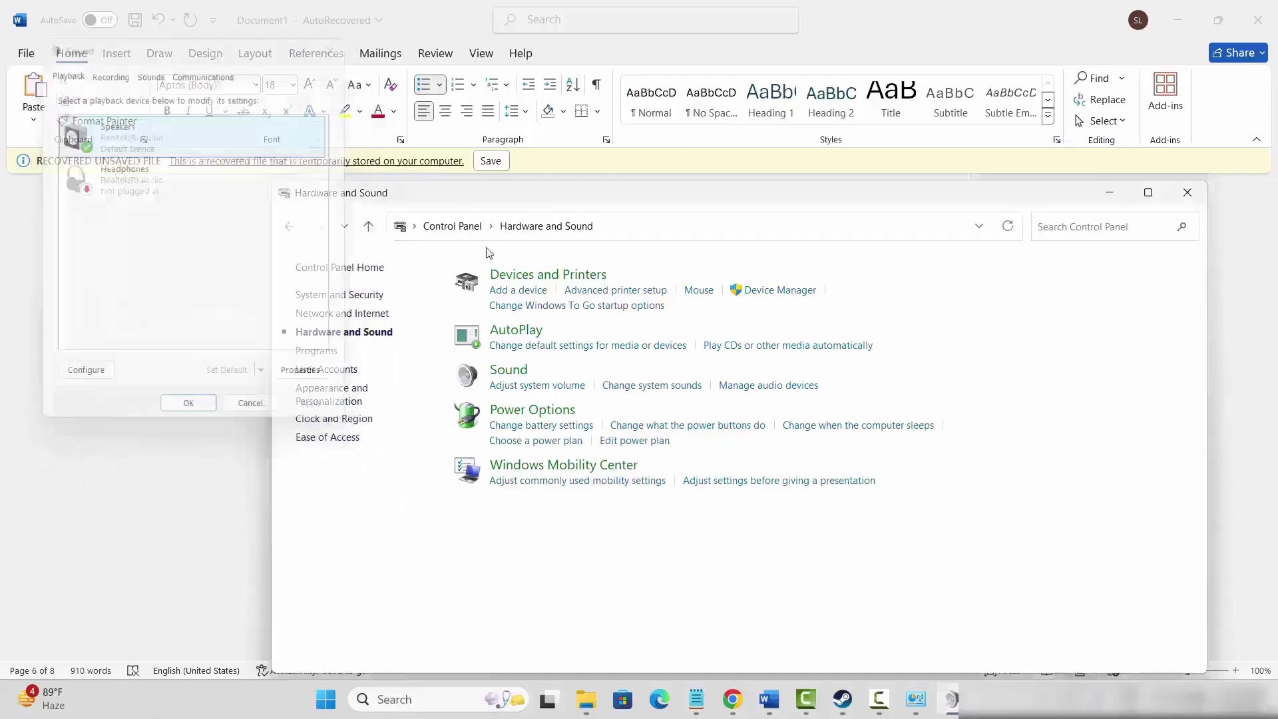
Step: Close Control Panel, scroll the Word guide to Method 2: Update Audio Driver, and open Windows search
left_click(1187, 192)
scroll(457, 436, "down", 3)
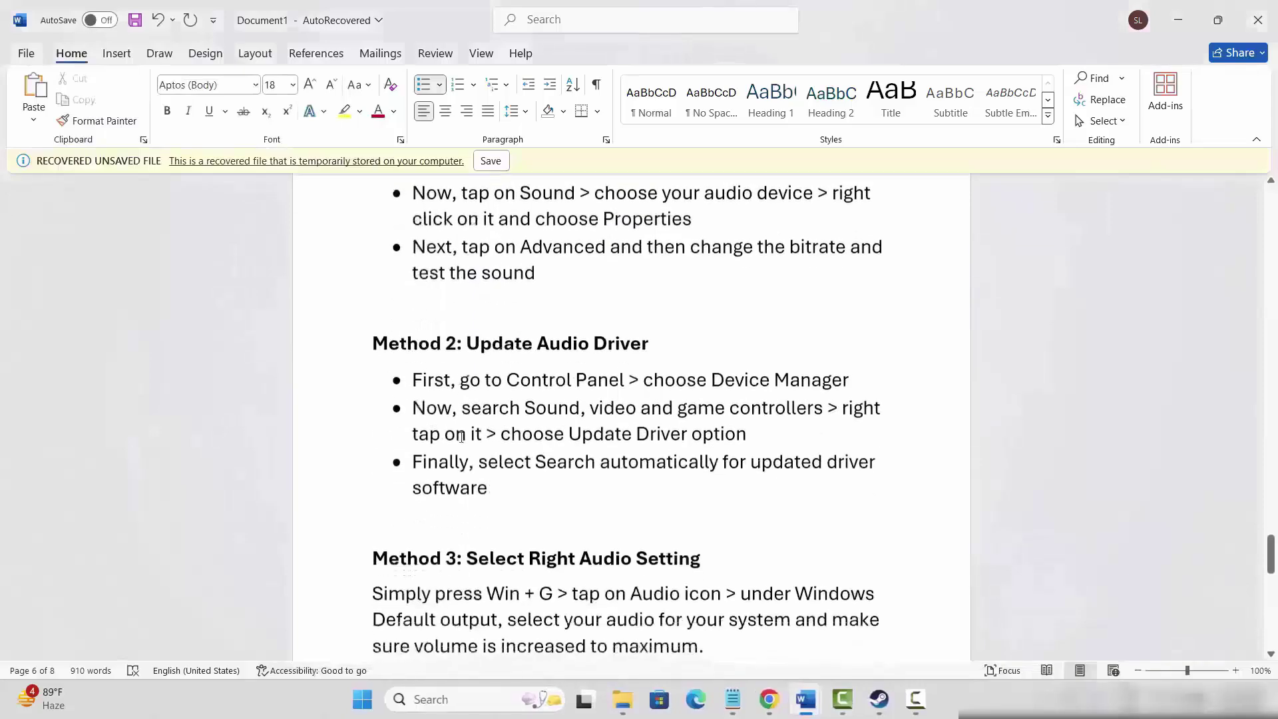
left_click(344, 351)
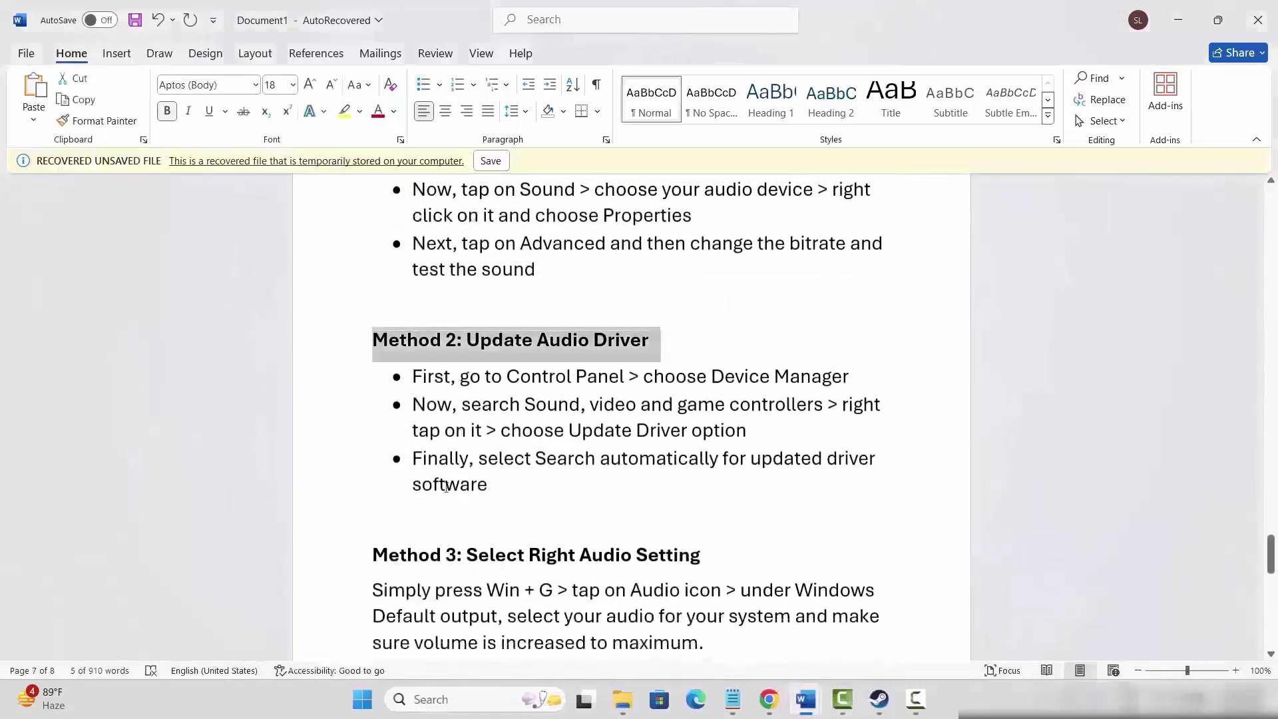
left_click(430, 700)
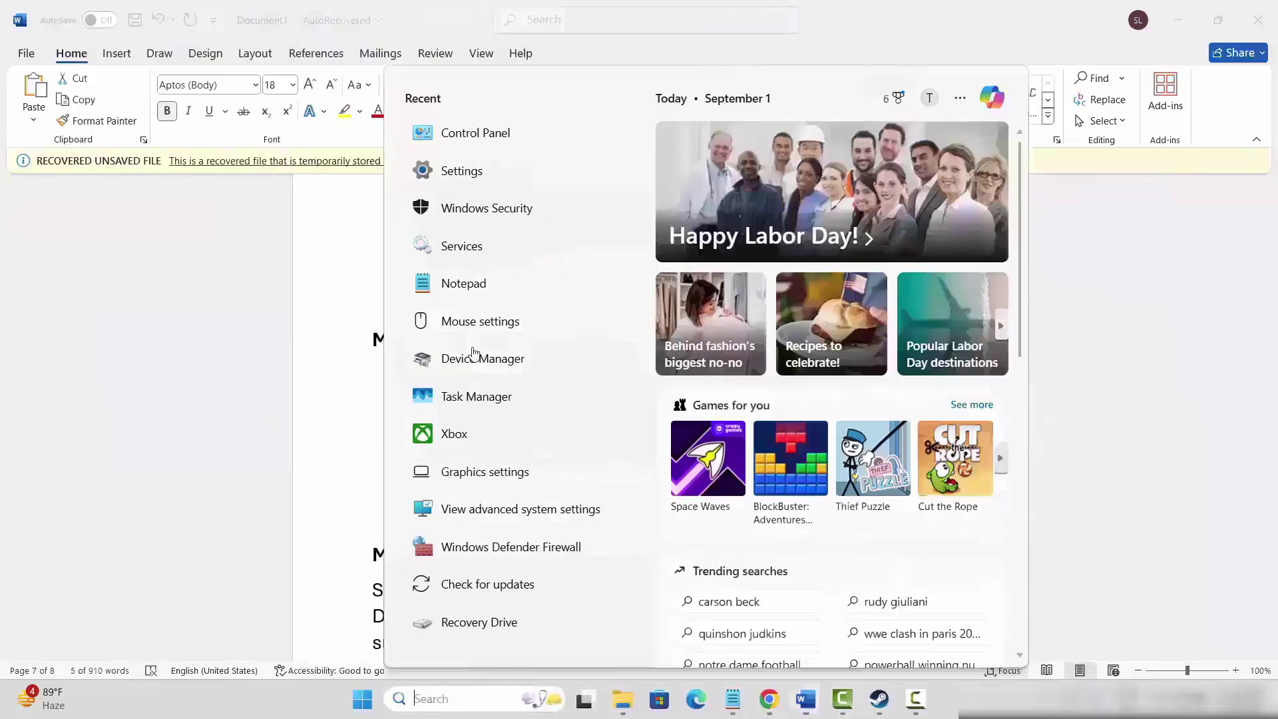
Step: Under Sound, video and game controllers, start and cancel the Realtek(R) Audio driver update, then close Device Manager
left_click(474, 358)
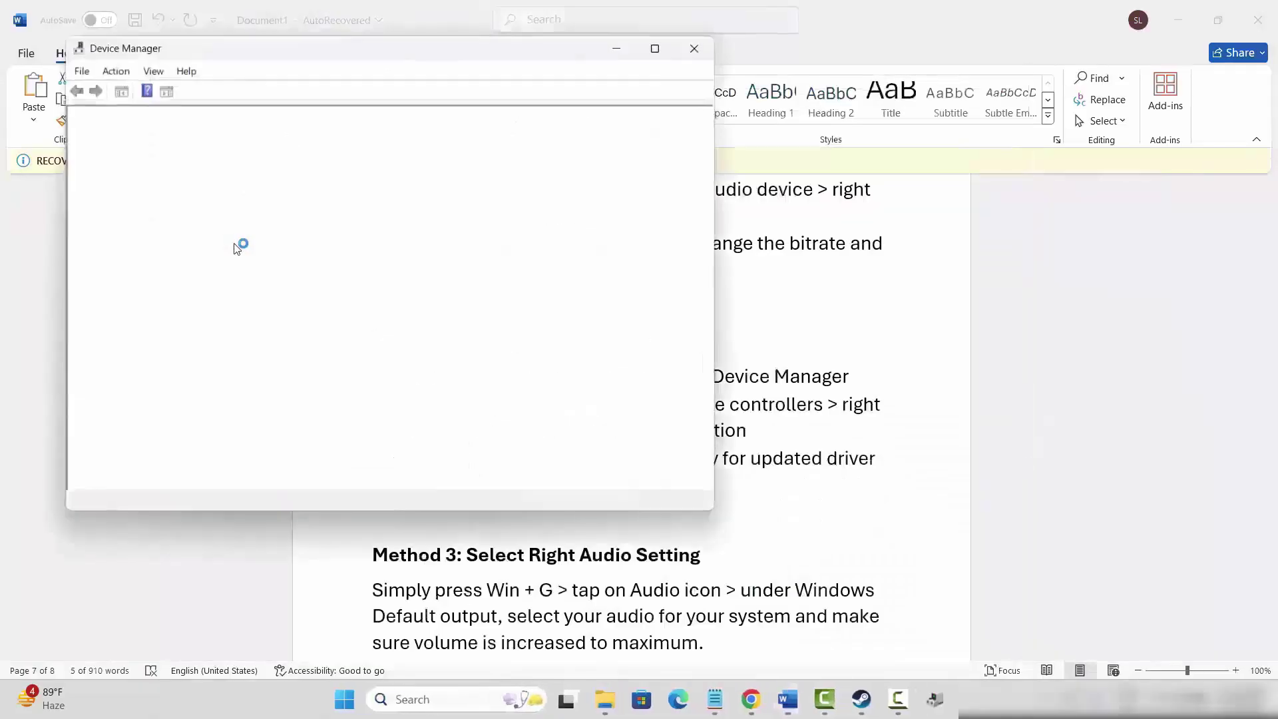
left_click(93, 414)
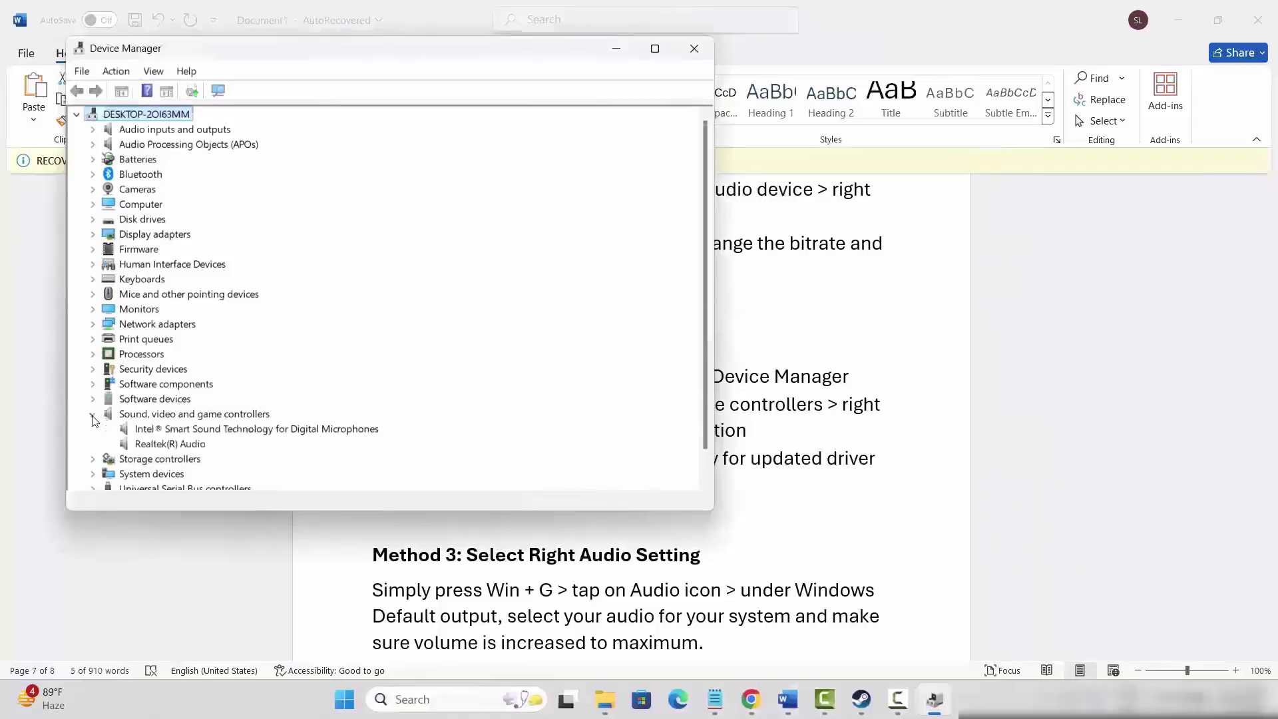
left_click(184, 441)
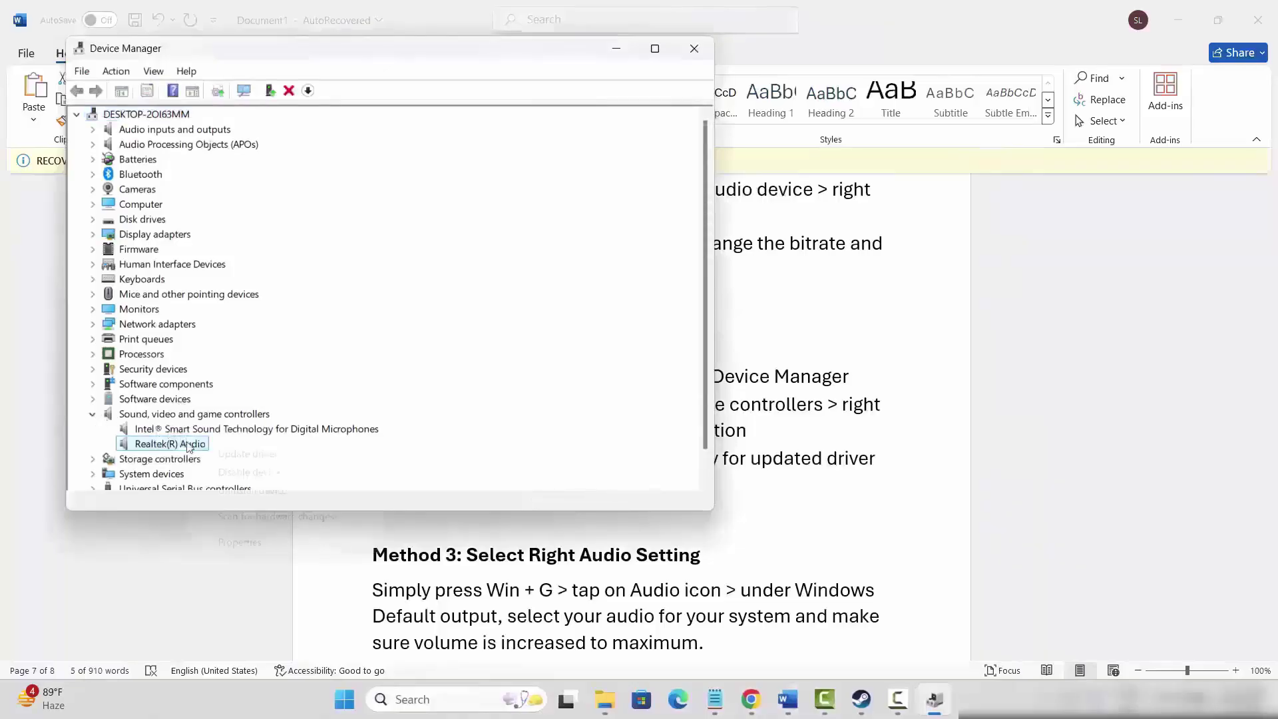
right_click(187, 444)
left_click(242, 458)
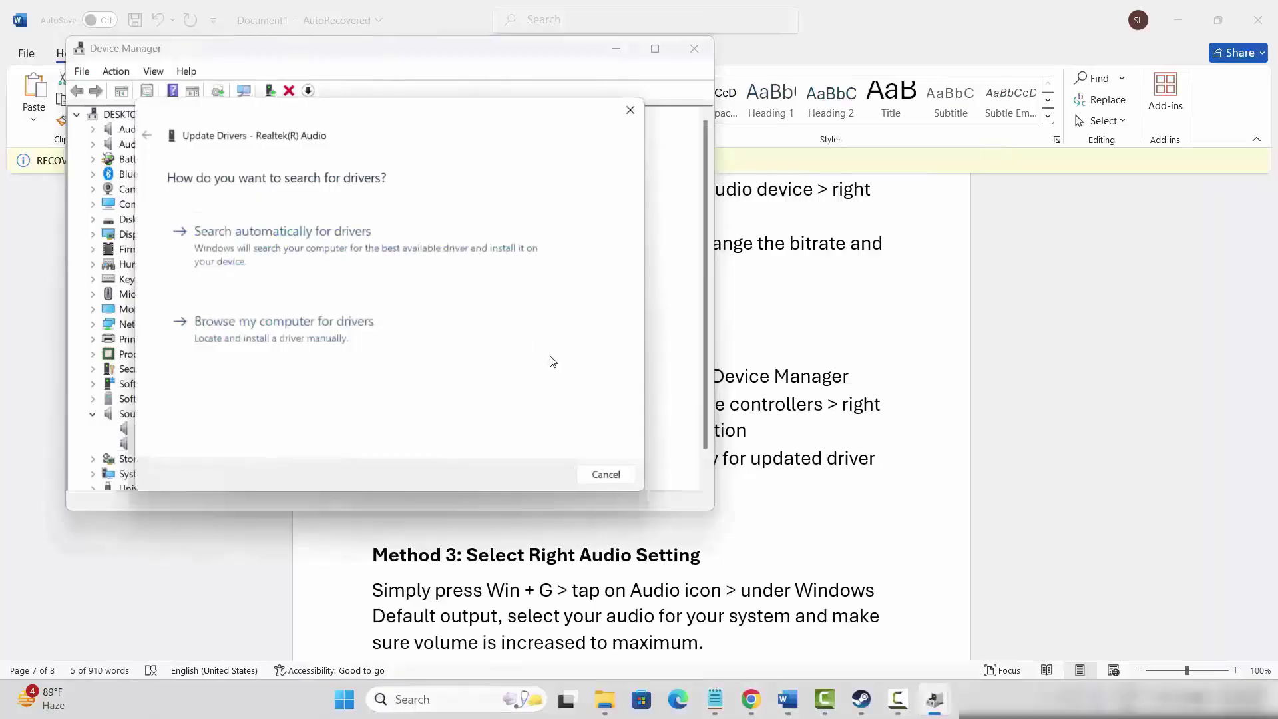
left_click(602, 474)
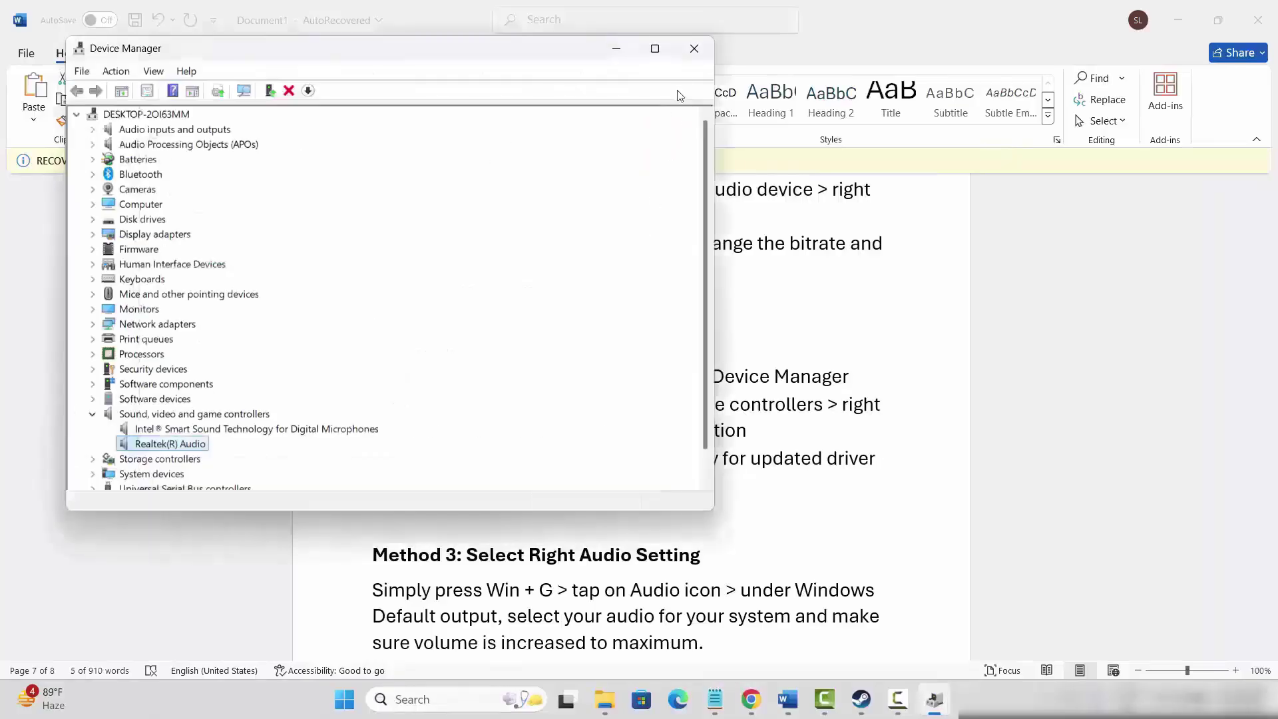
left_click(693, 48)
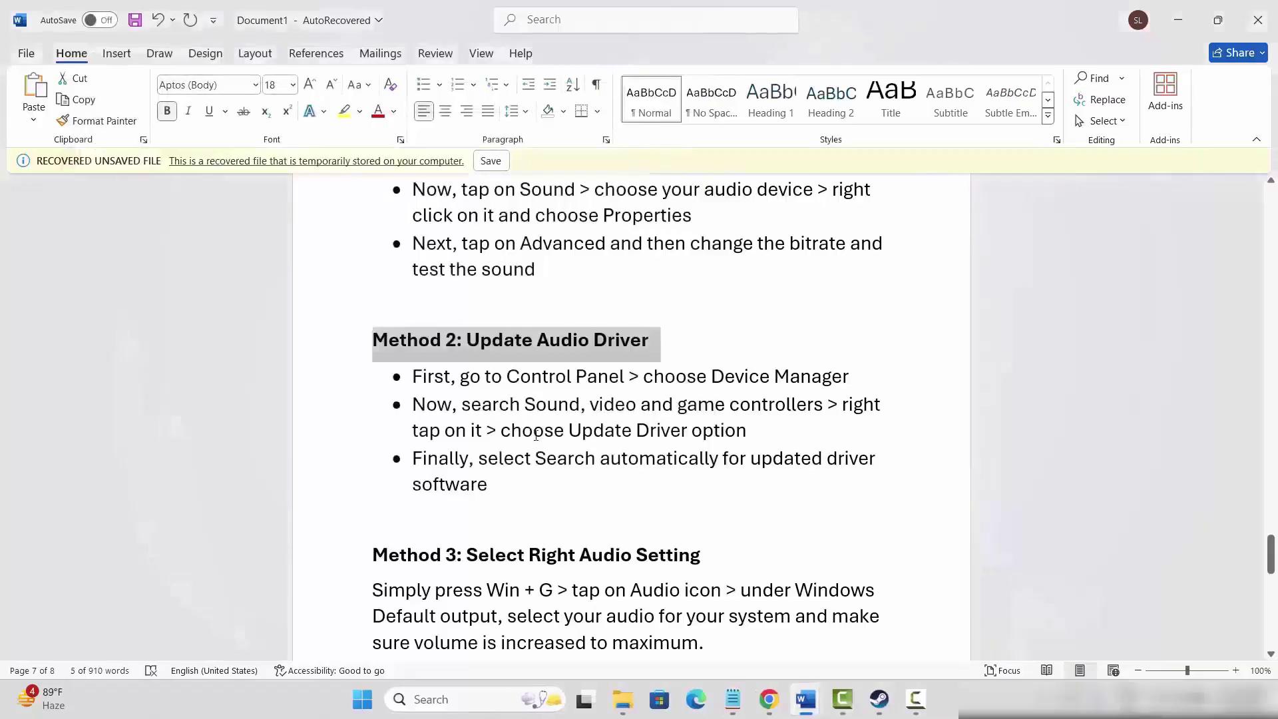
Step: Scroll the guide to Method 3: Select Right Audio Setting
scroll(536, 435, "down", 3)
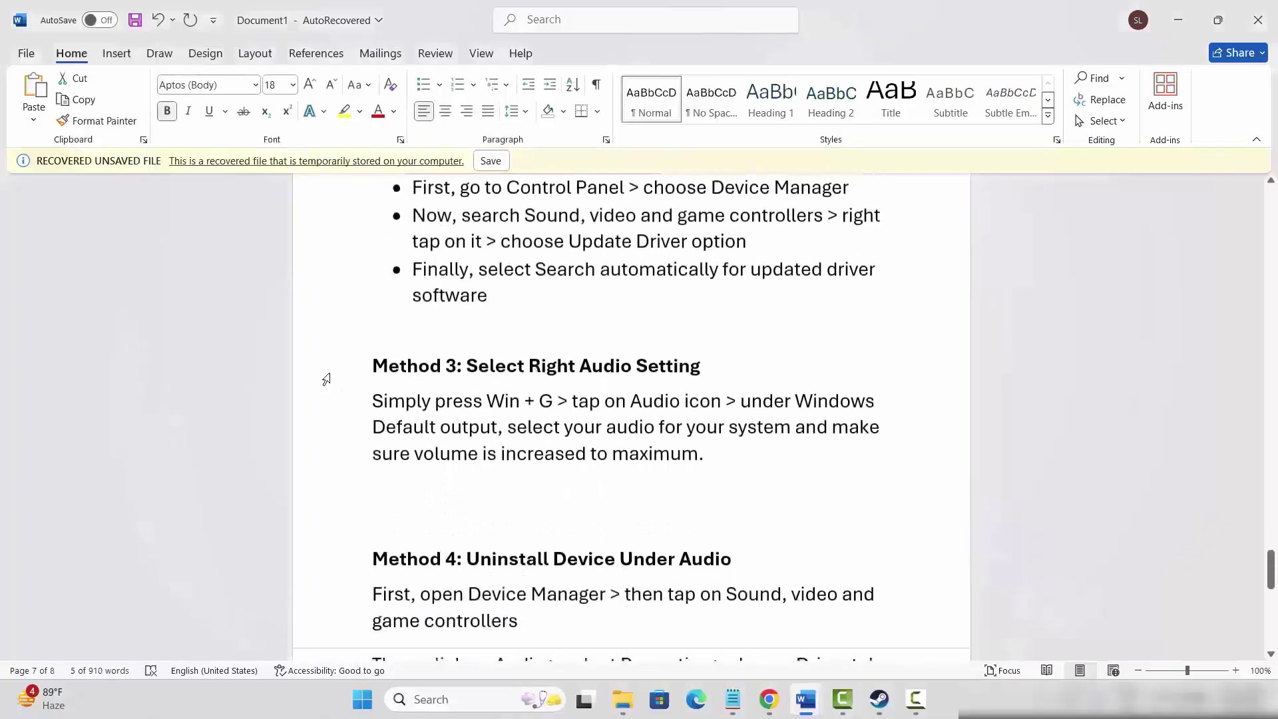
left_click(327, 380)
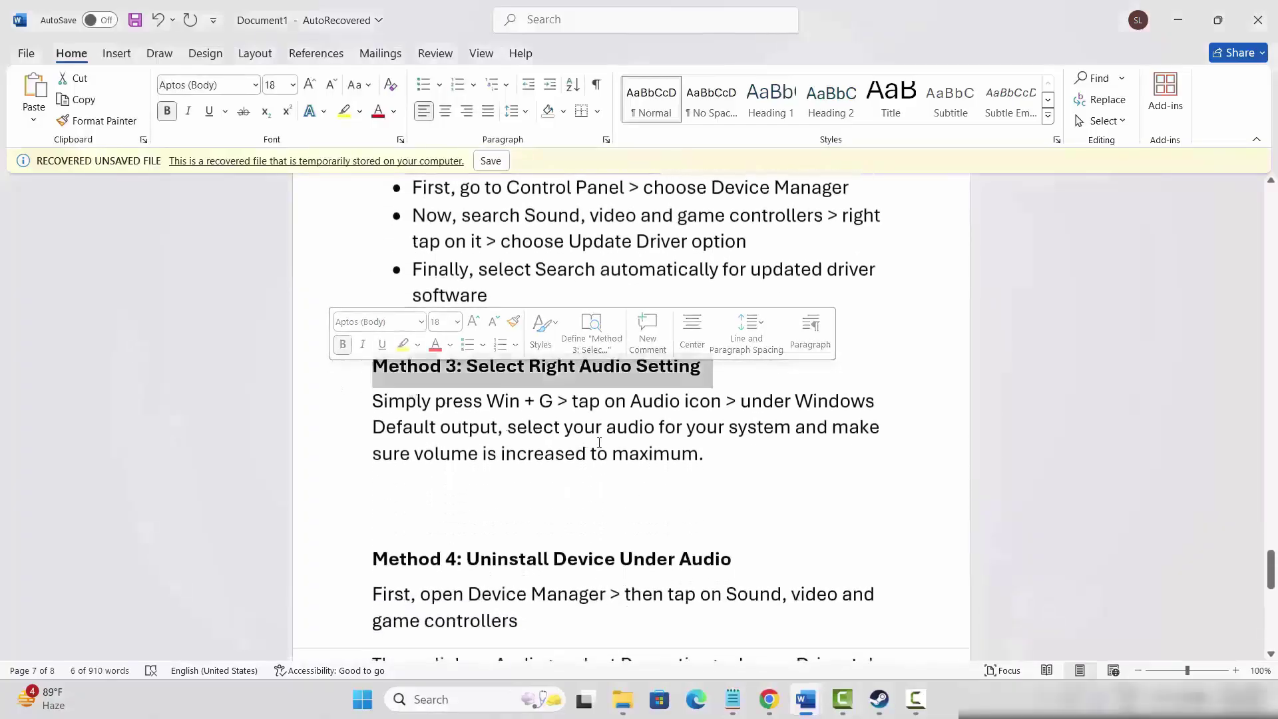
left_click(623, 445)
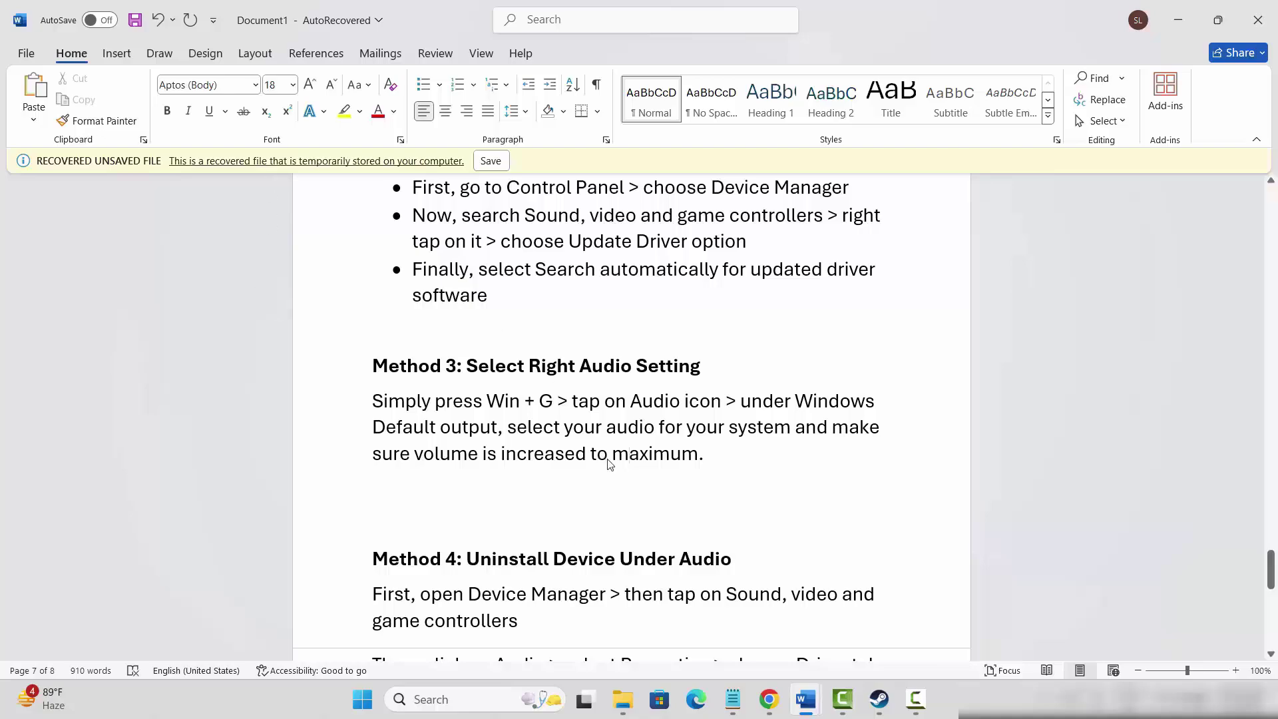
Step: Scroll on to Method 4: Uninstall Device Under Audio and open Windows search
scroll(563, 389, "down", 3)
scroll(564, 390, "down", 2)
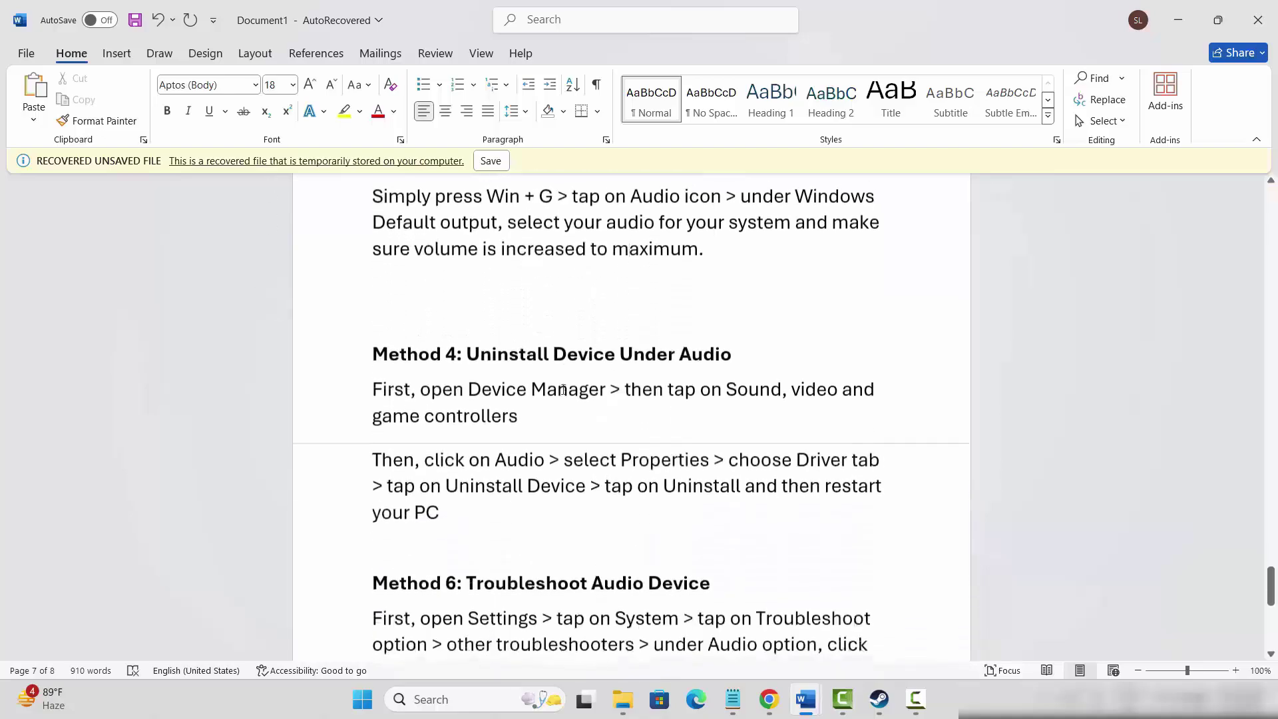
left_click(330, 366)
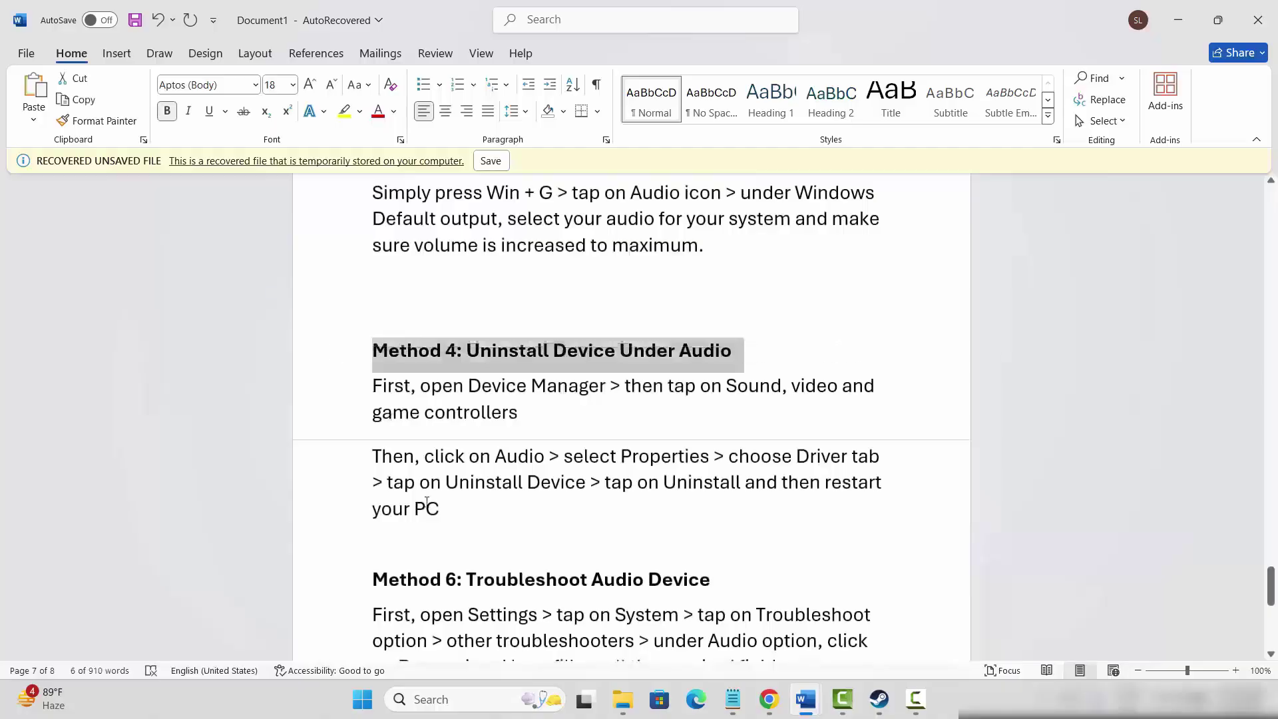
left_click(429, 699)
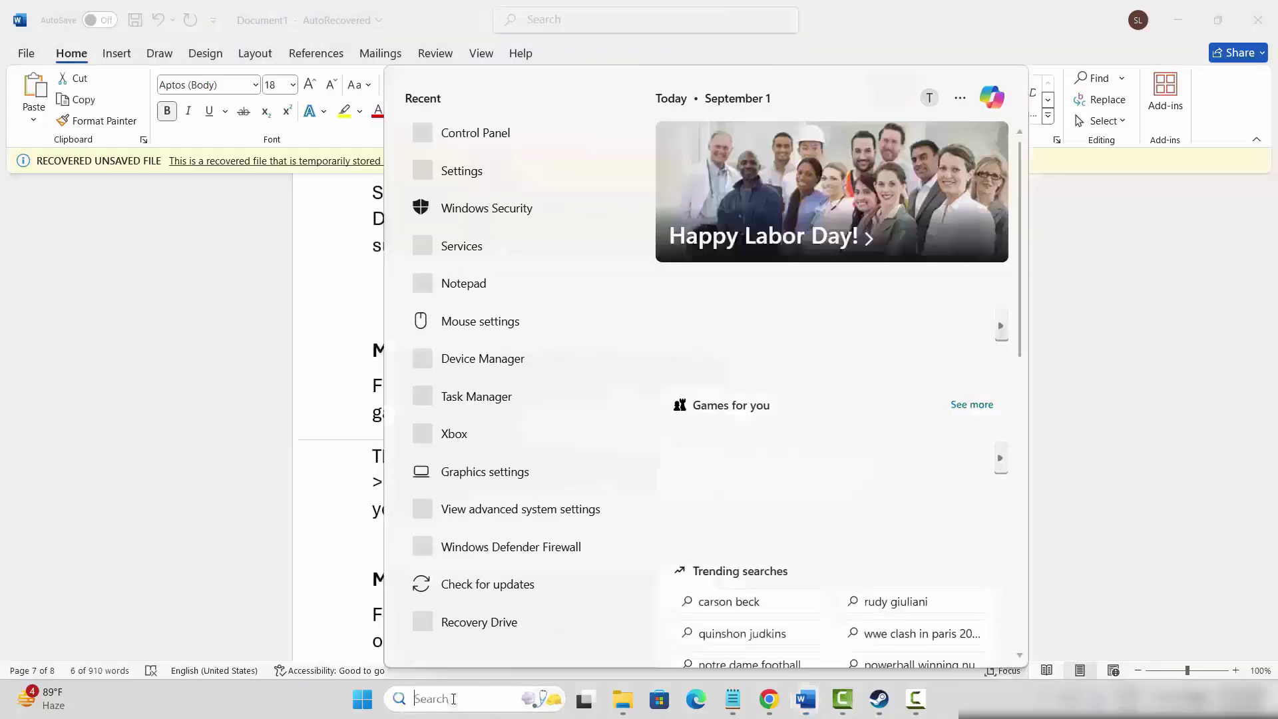
left_click(486, 358)
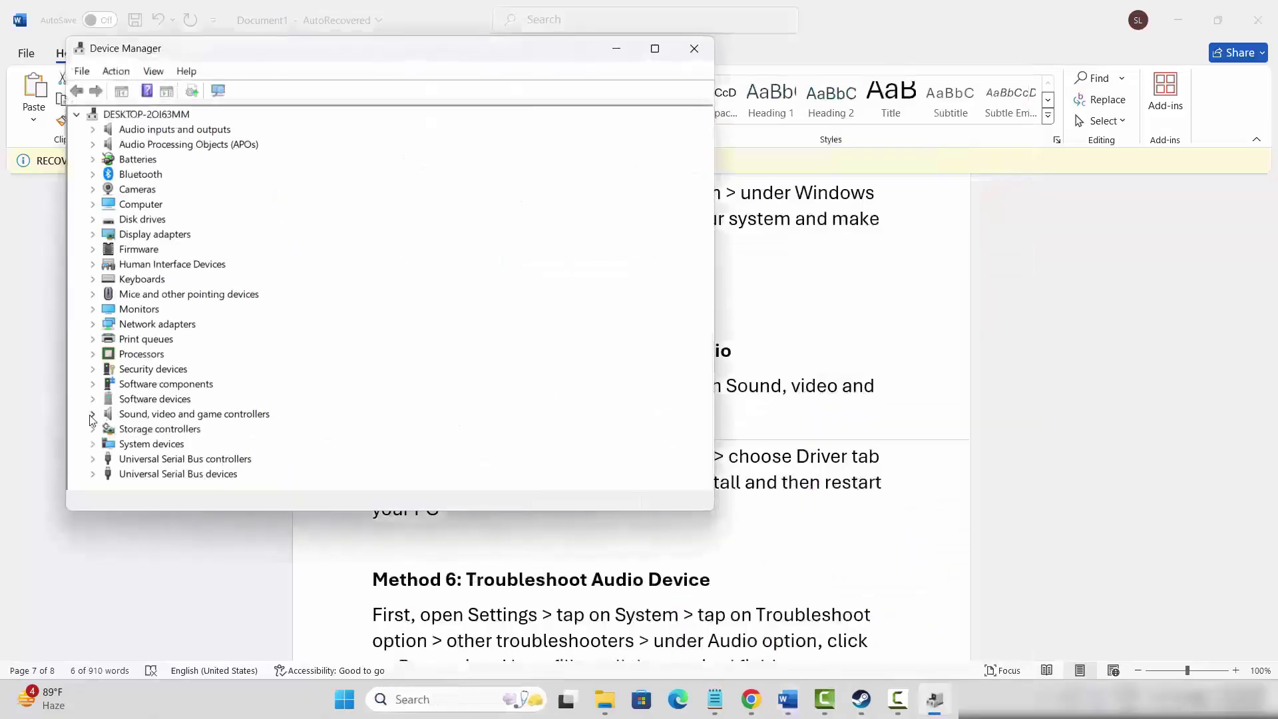
left_click(92, 414)
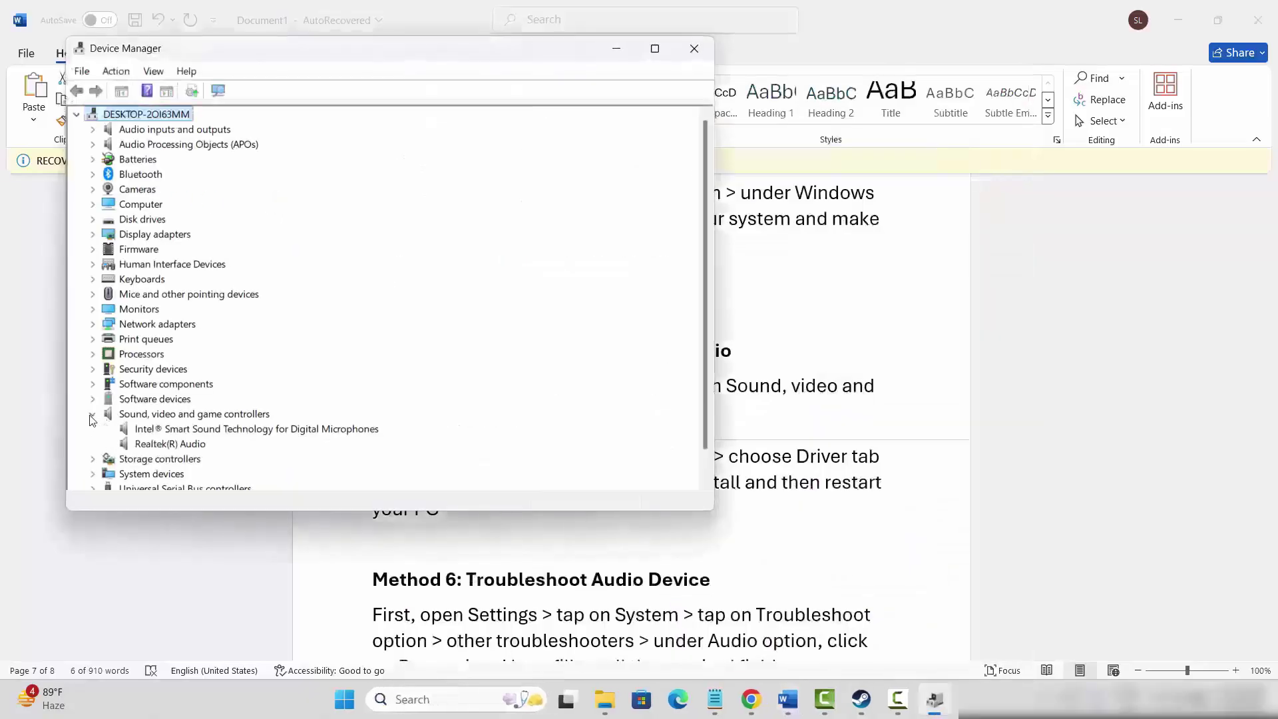
left_click(191, 446)
right_click(192, 449)
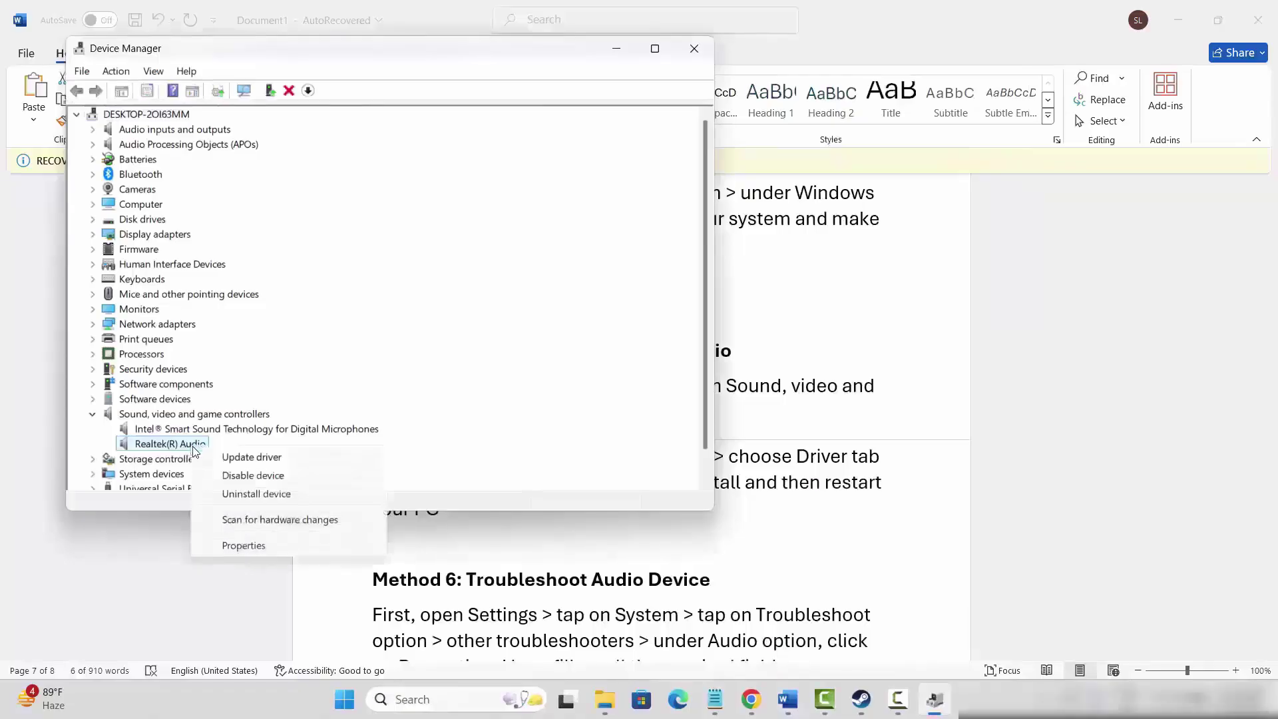
left_click(247, 547)
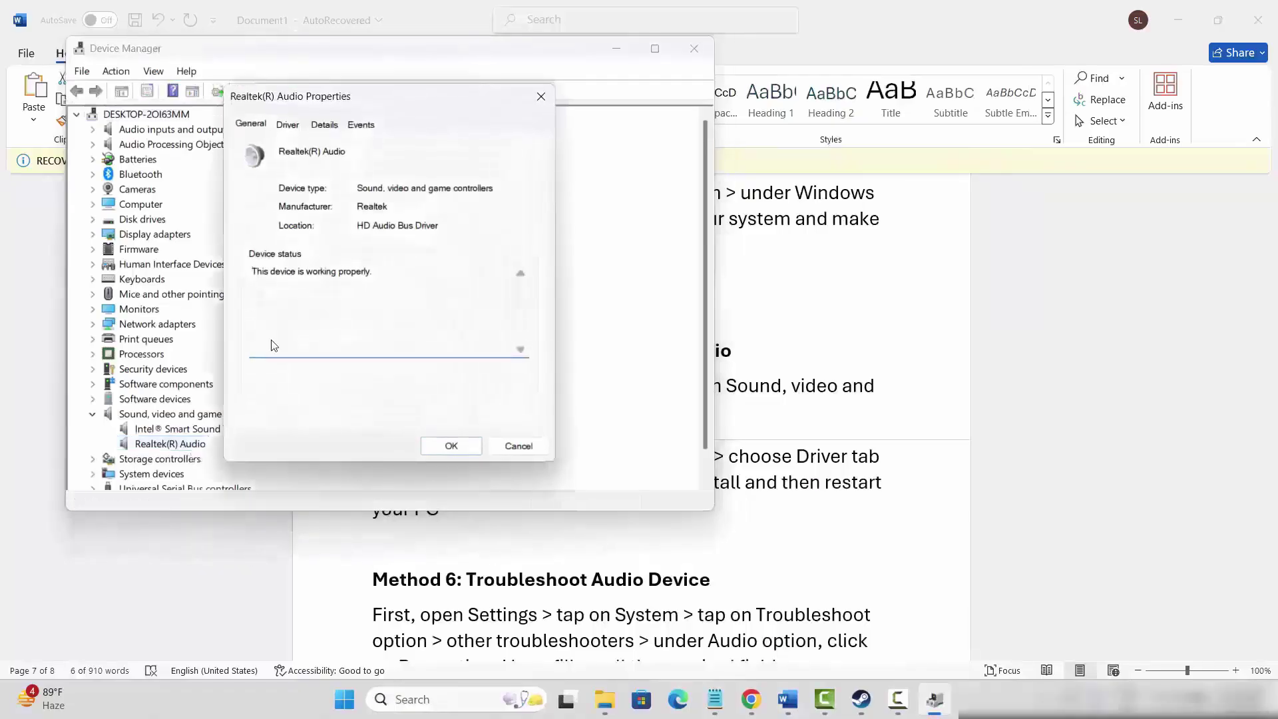
left_click(288, 125)
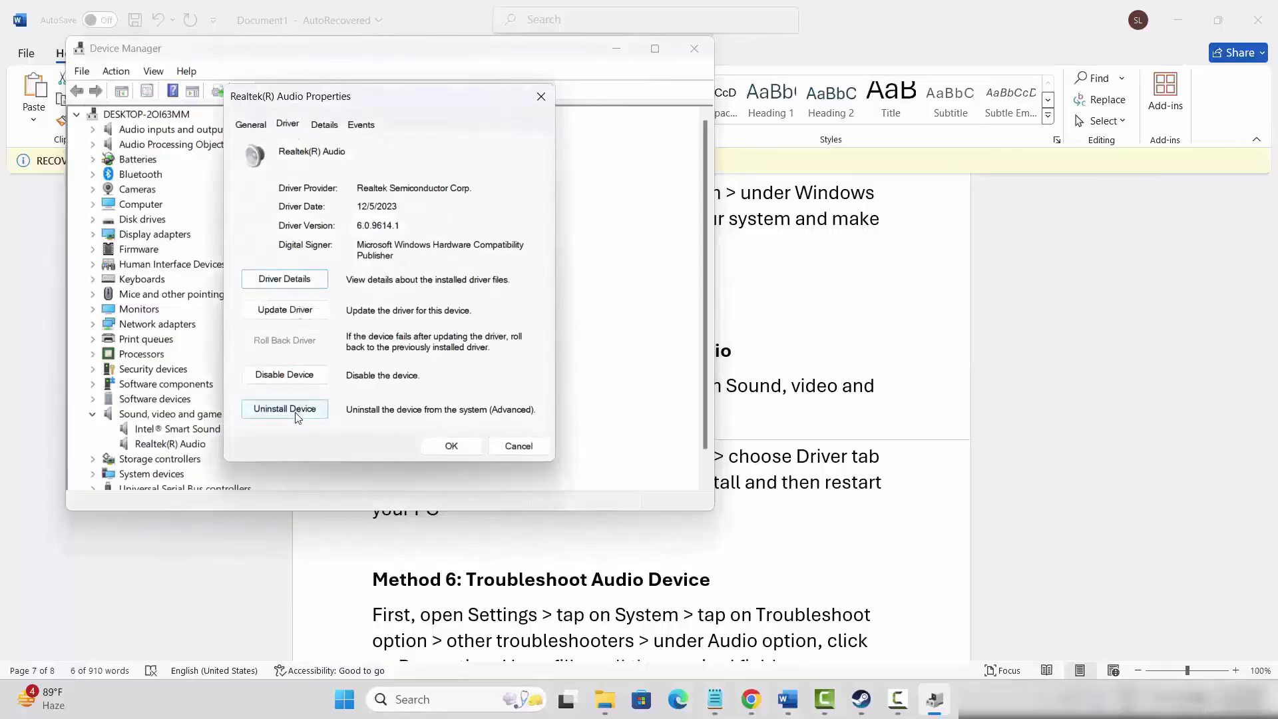
left_click(509, 448)
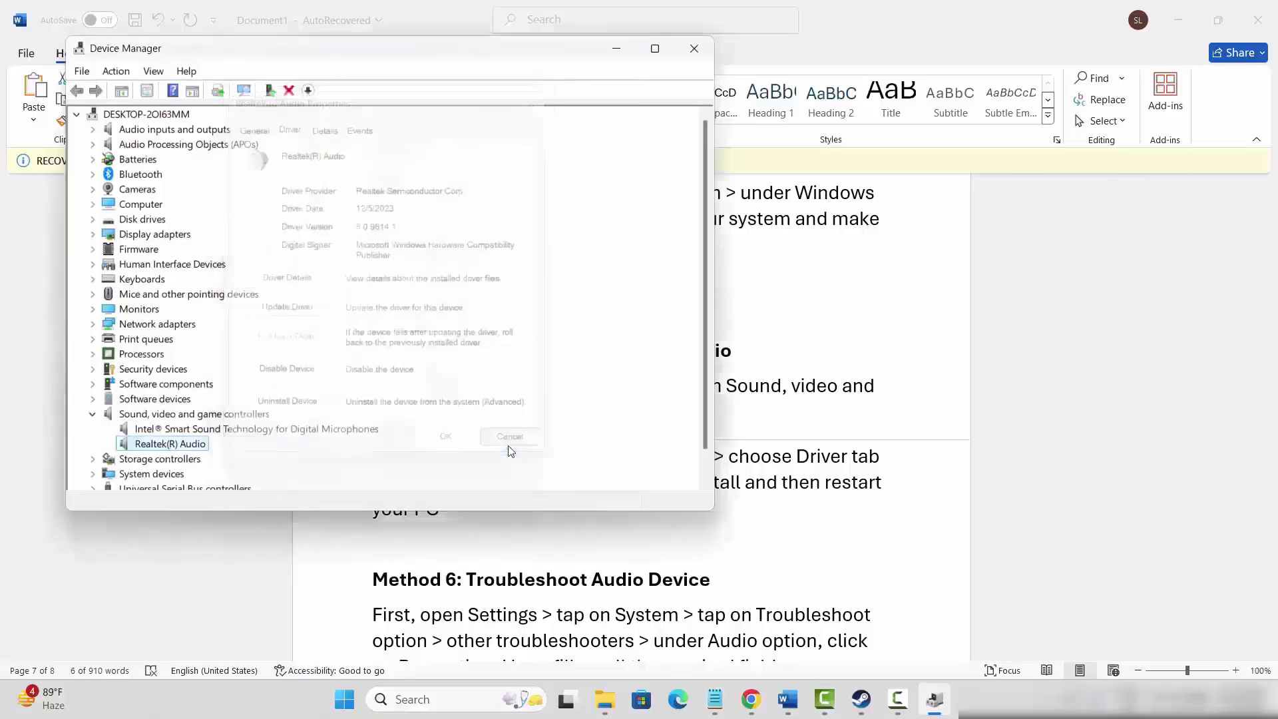
Step: Close Device Manager, scroll the guide to Method 6: Troubleshoot Audio Device, and open Windows search
left_click(690, 48)
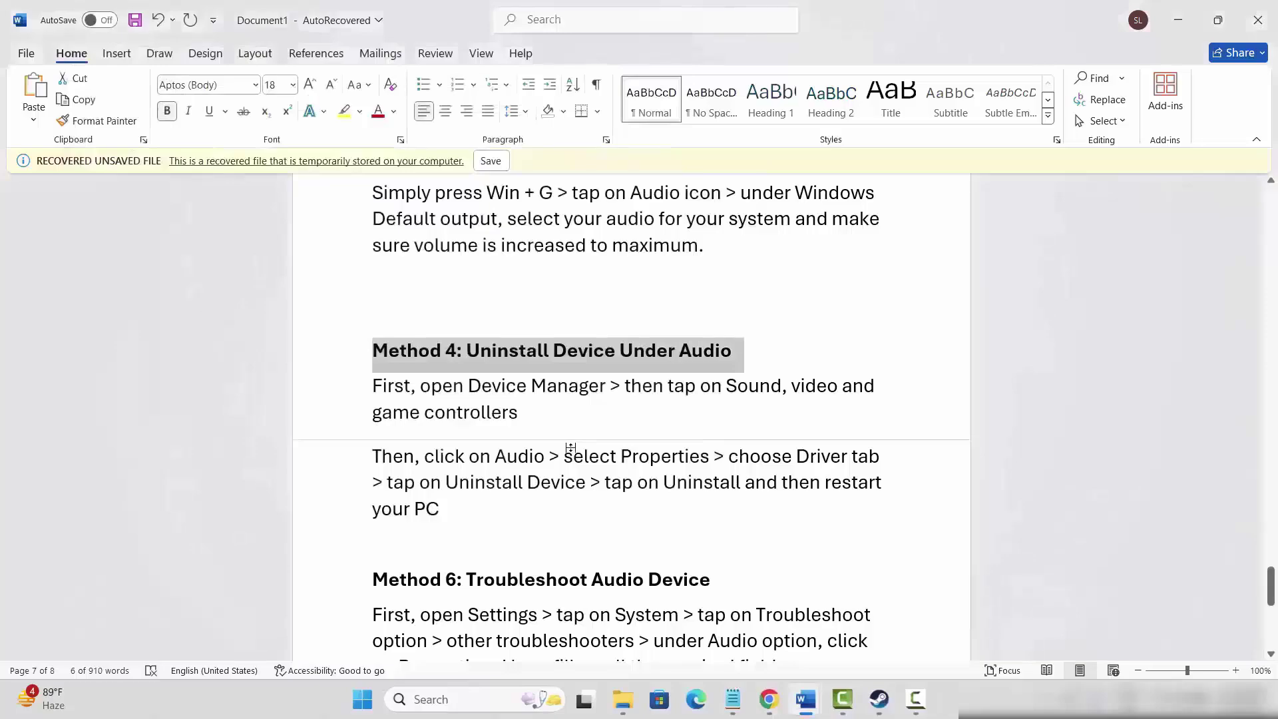
scroll(572, 448, "down", 3)
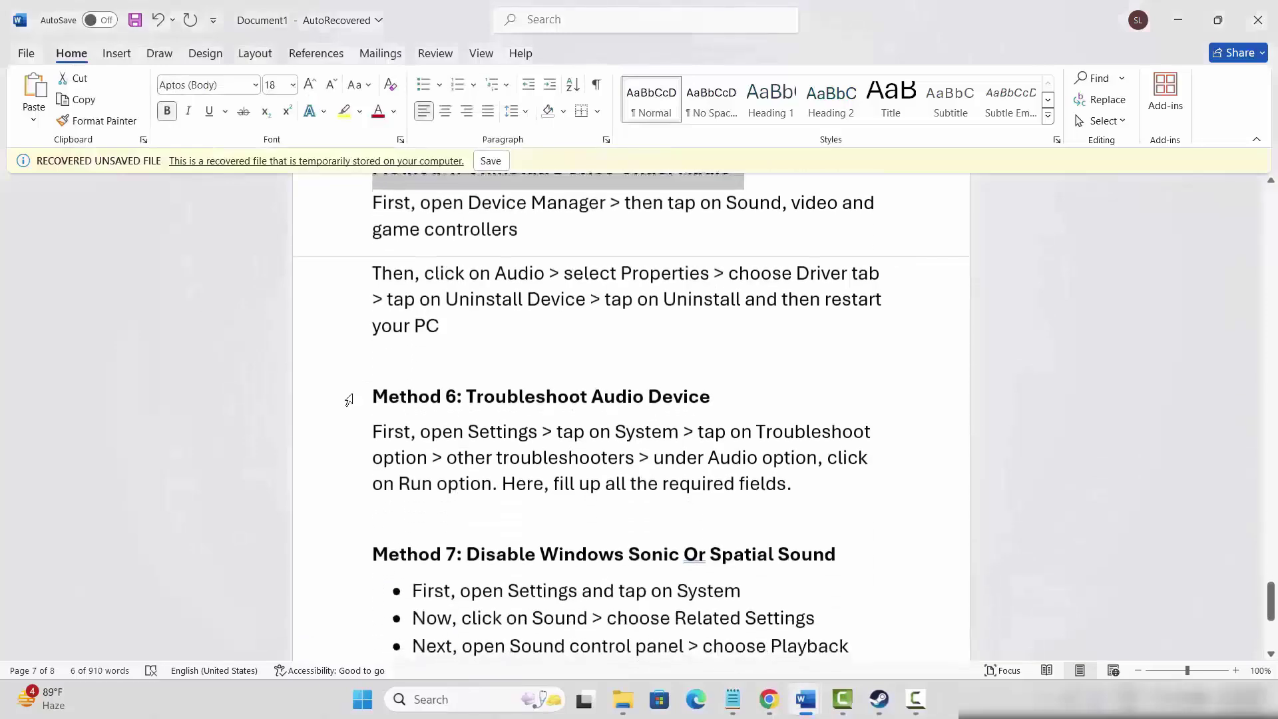
left_click(338, 403)
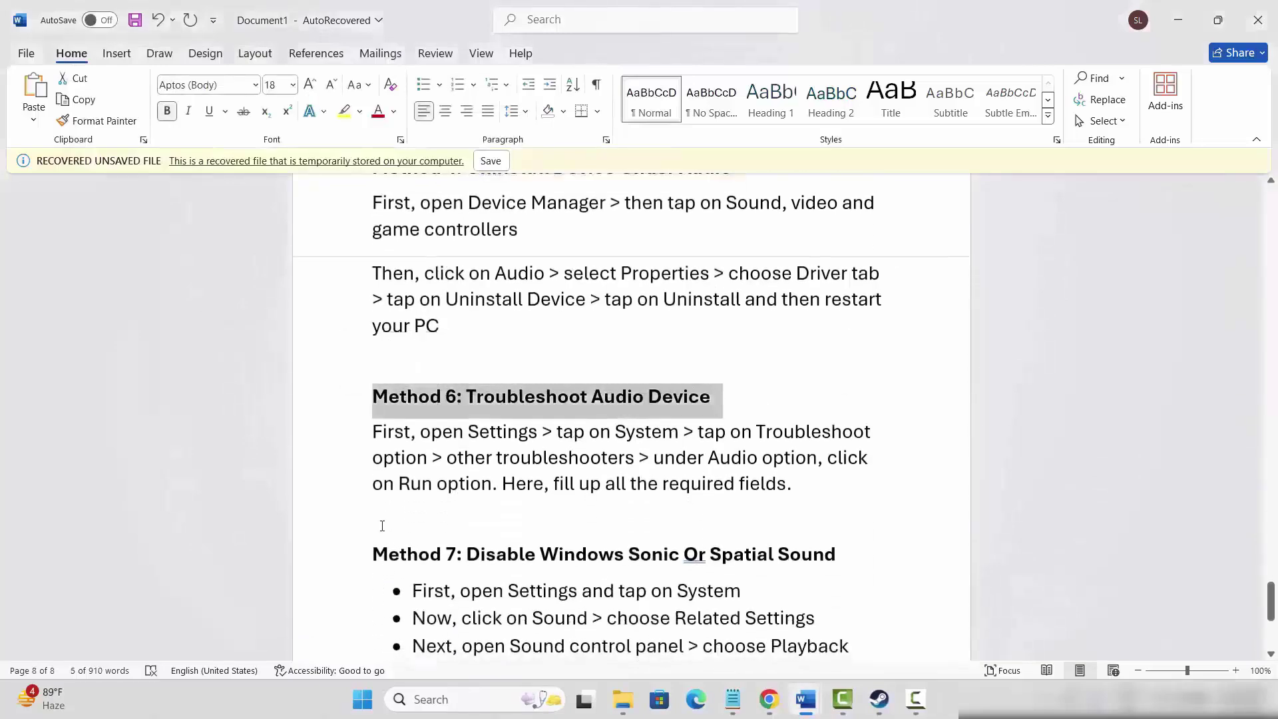
left_click(434, 702)
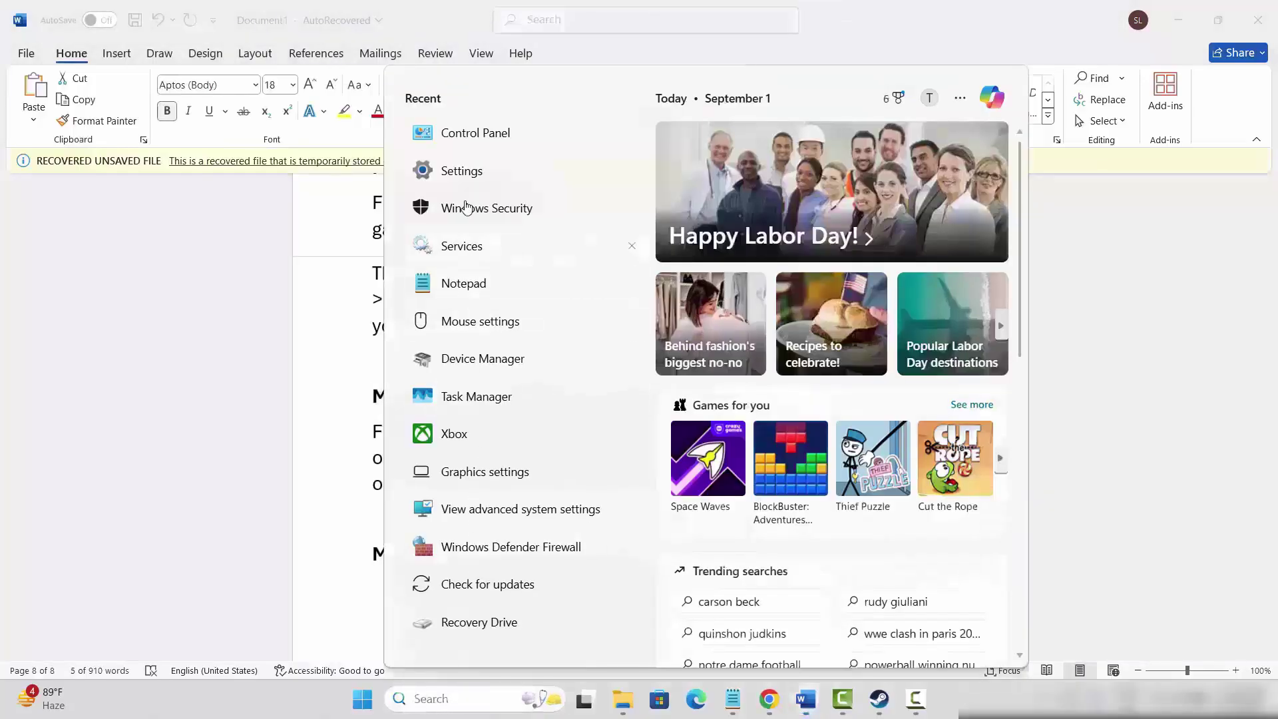
Step: Locate the Audio troubleshooter under Settings > System > Troubleshoot > Other troubleshooters, then close Settings
left_click(466, 172)
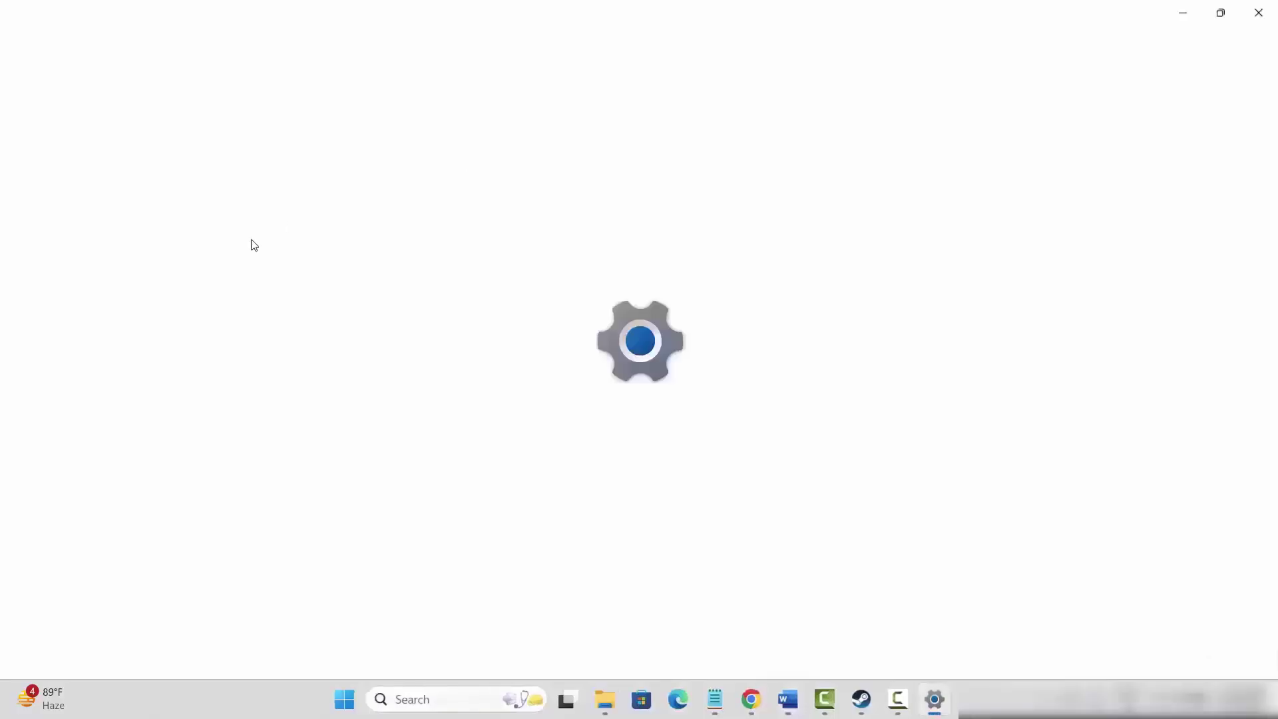
left_click(72, 175)
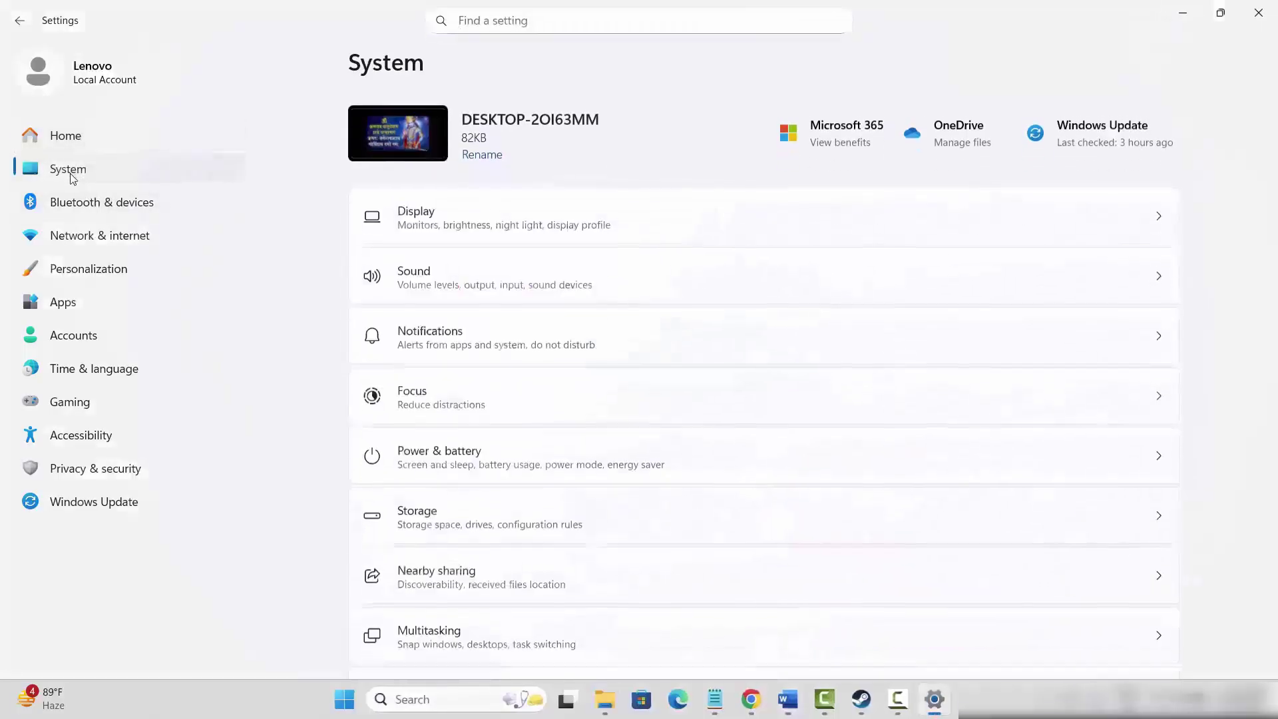
scroll(549, 459, "down", 4)
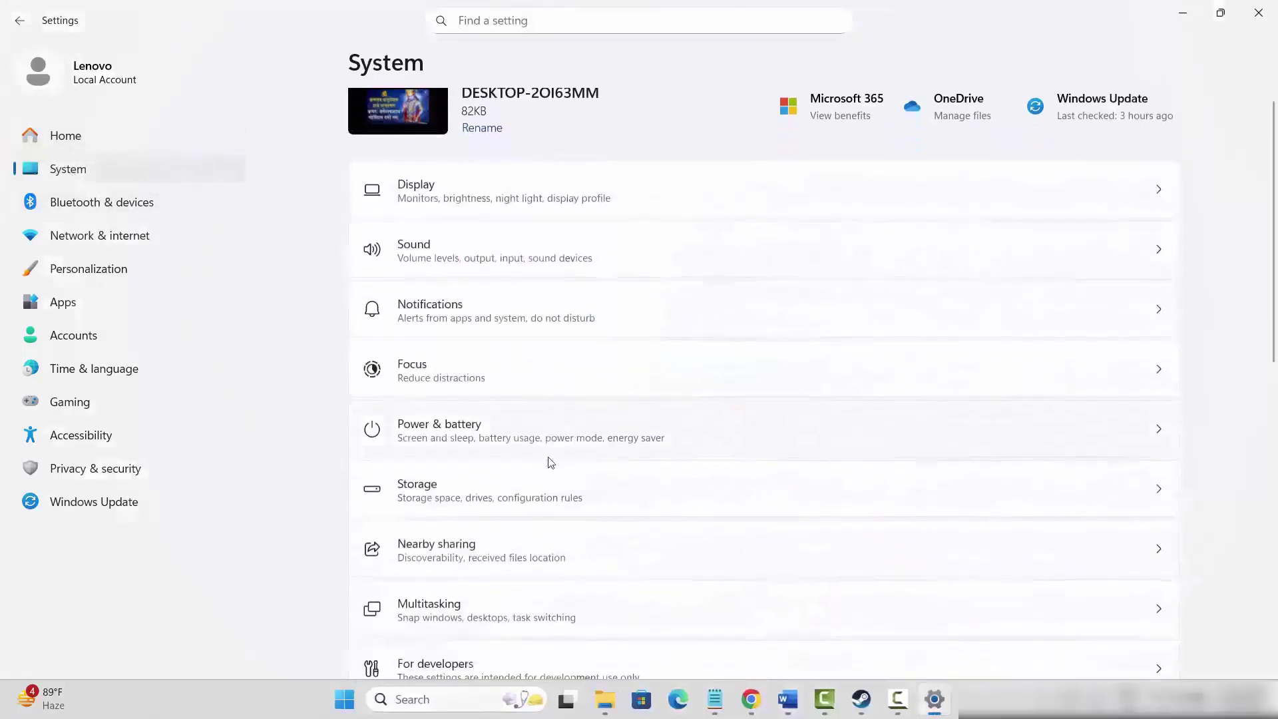
scroll(551, 462, "down", 1)
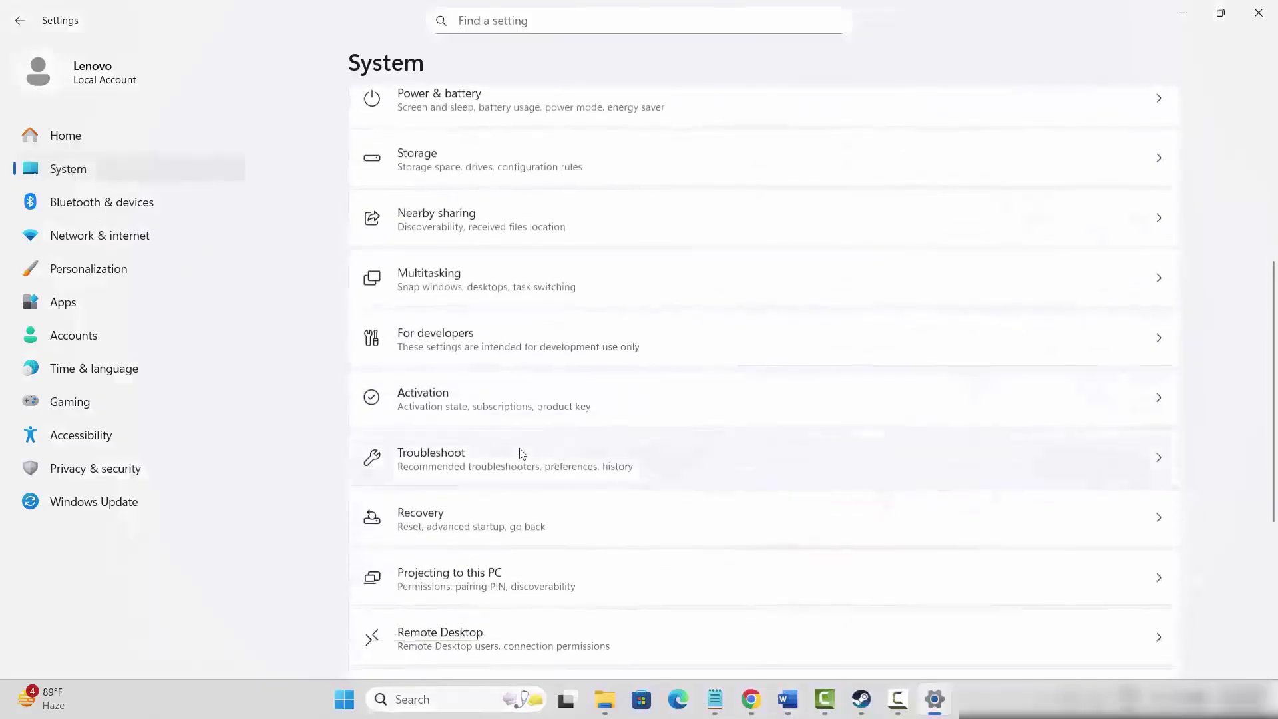
left_click(522, 450)
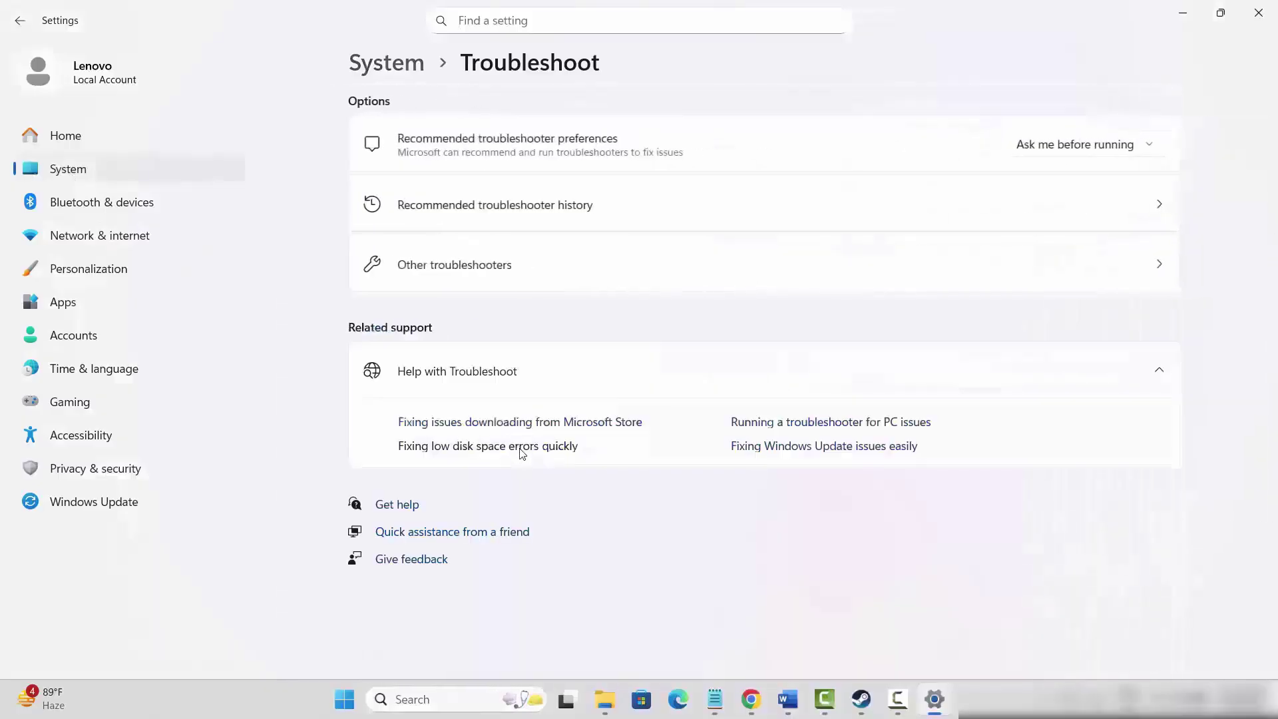
left_click(523, 277)
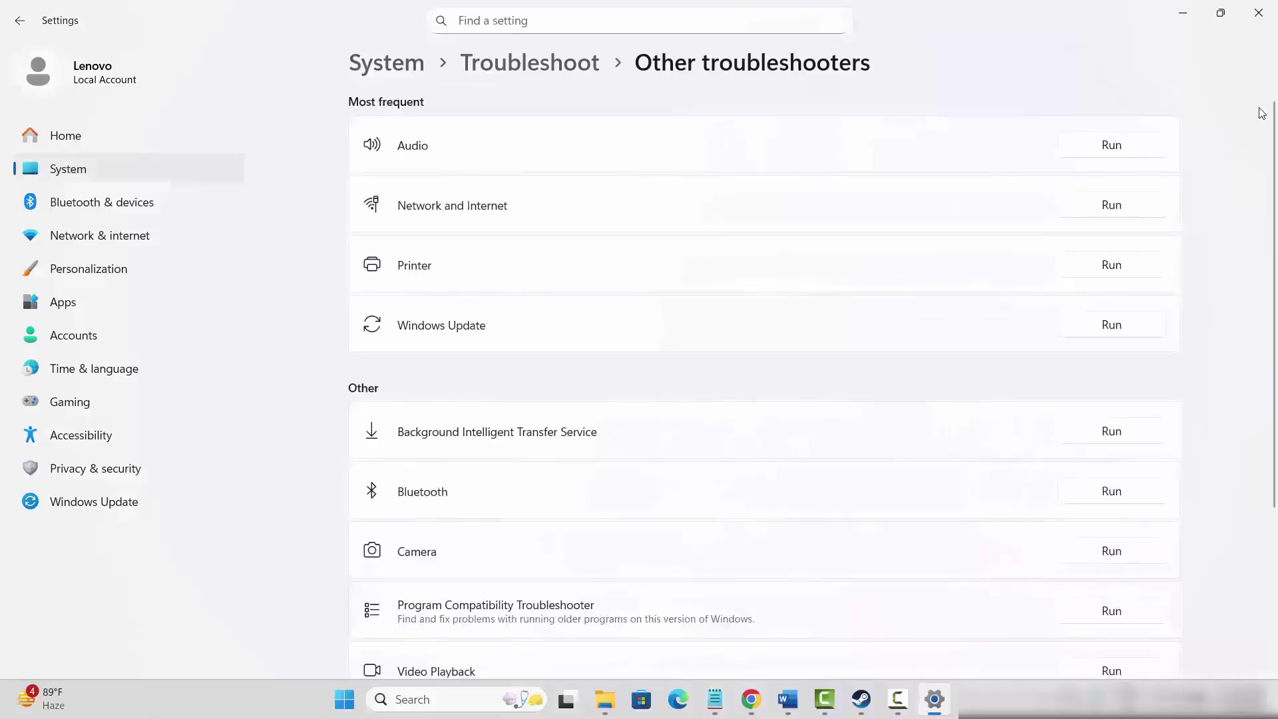
left_click(1257, 16)
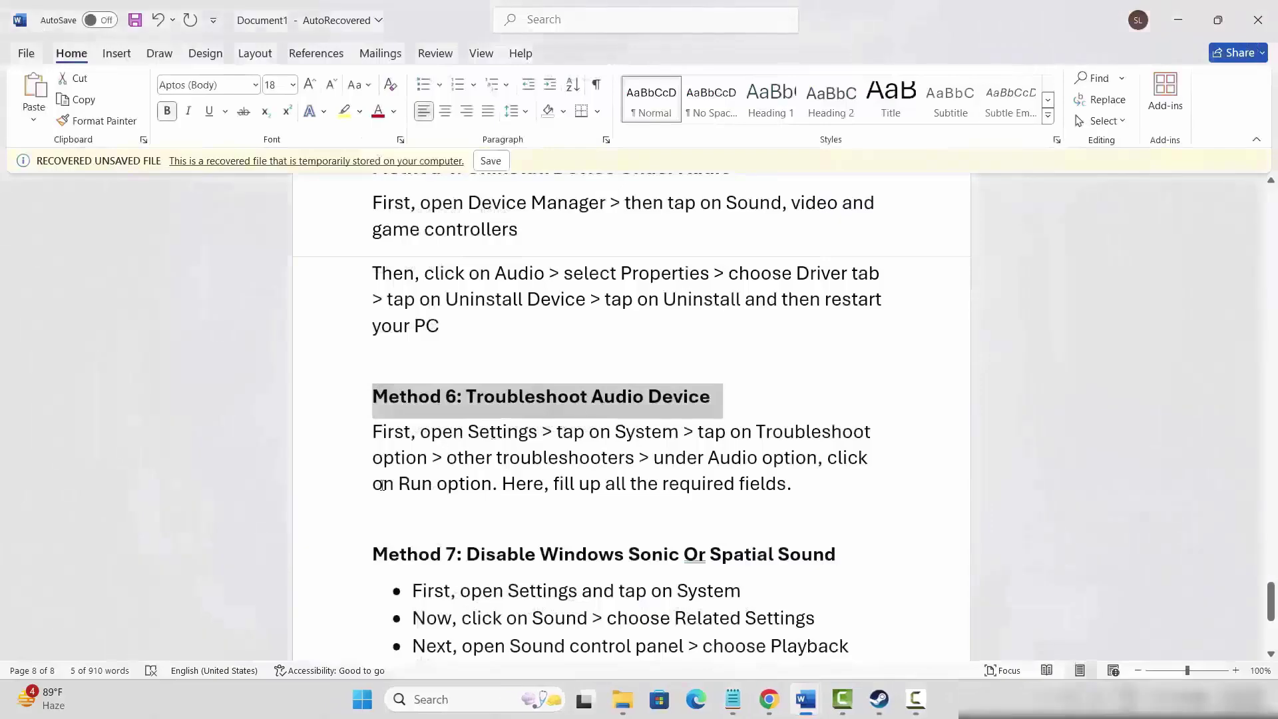
Step: Scroll to Method 7: Disable Windows Sonic Or Spatial Sound and open Windows search
scroll(382, 486, "down", 3)
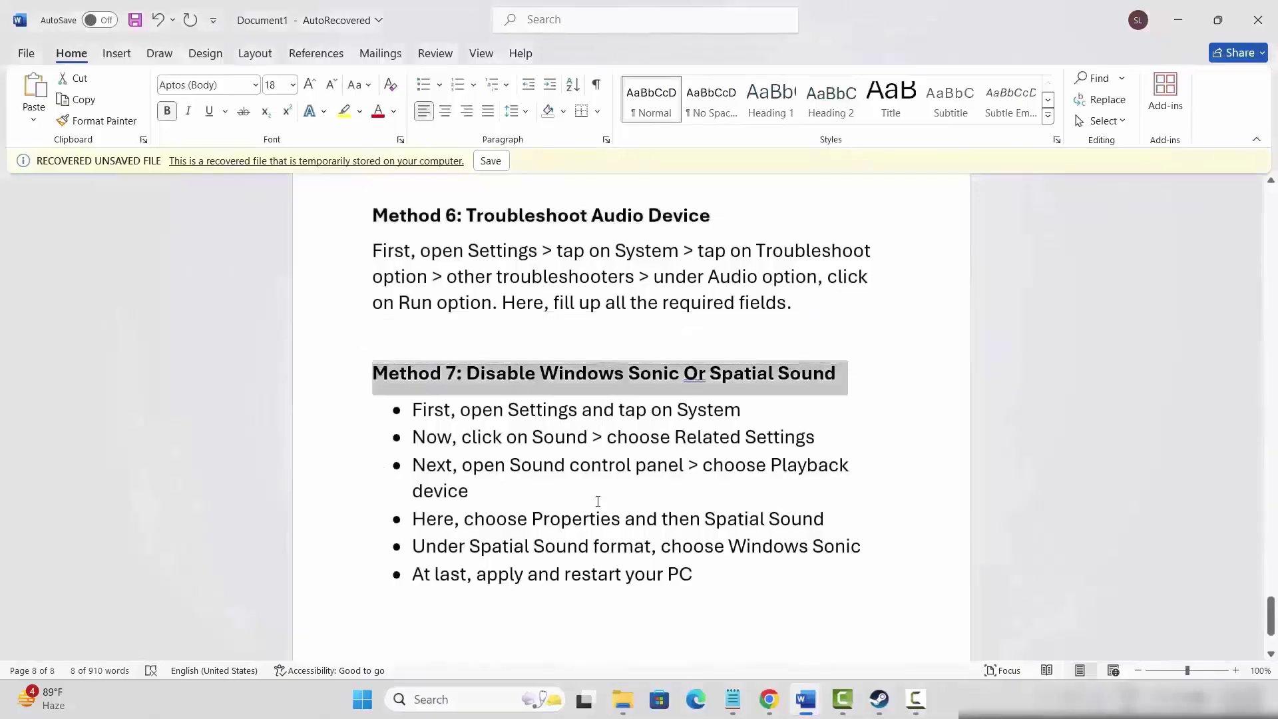
left_click(436, 700)
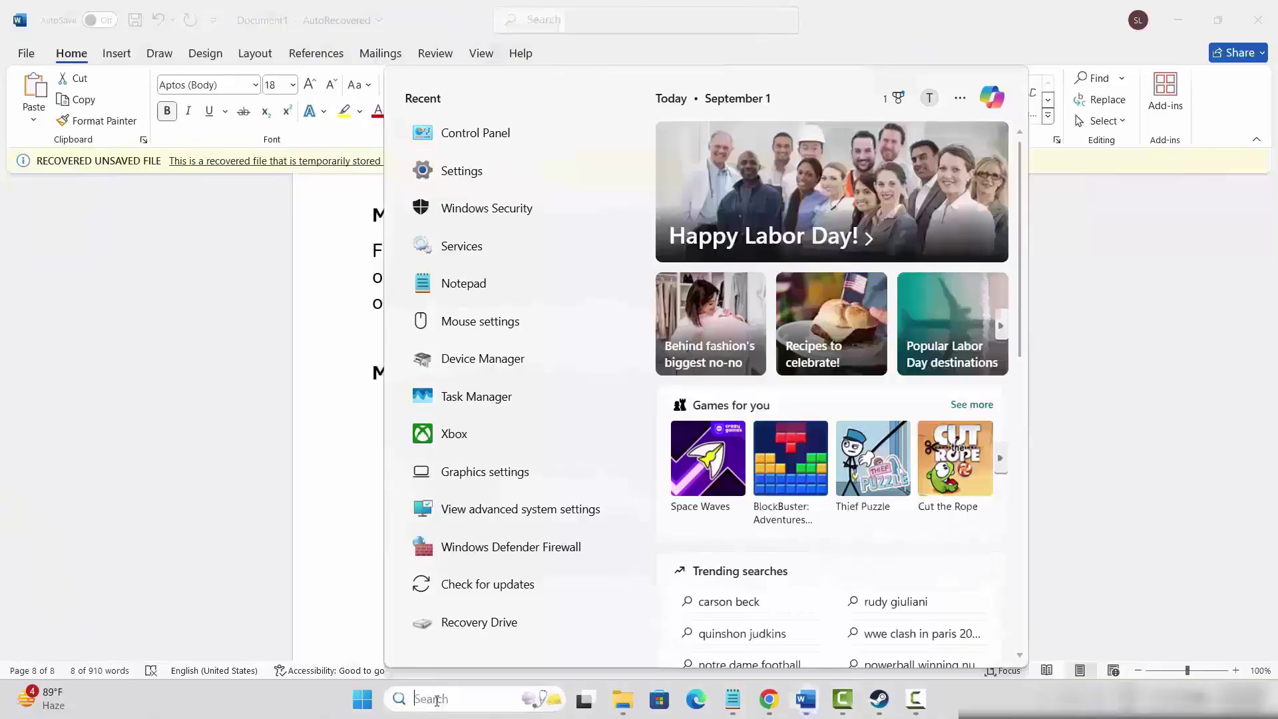
Step: Open the Speakers properties from Control Panel's Hardware and Sound > Sound
left_click(475, 132)
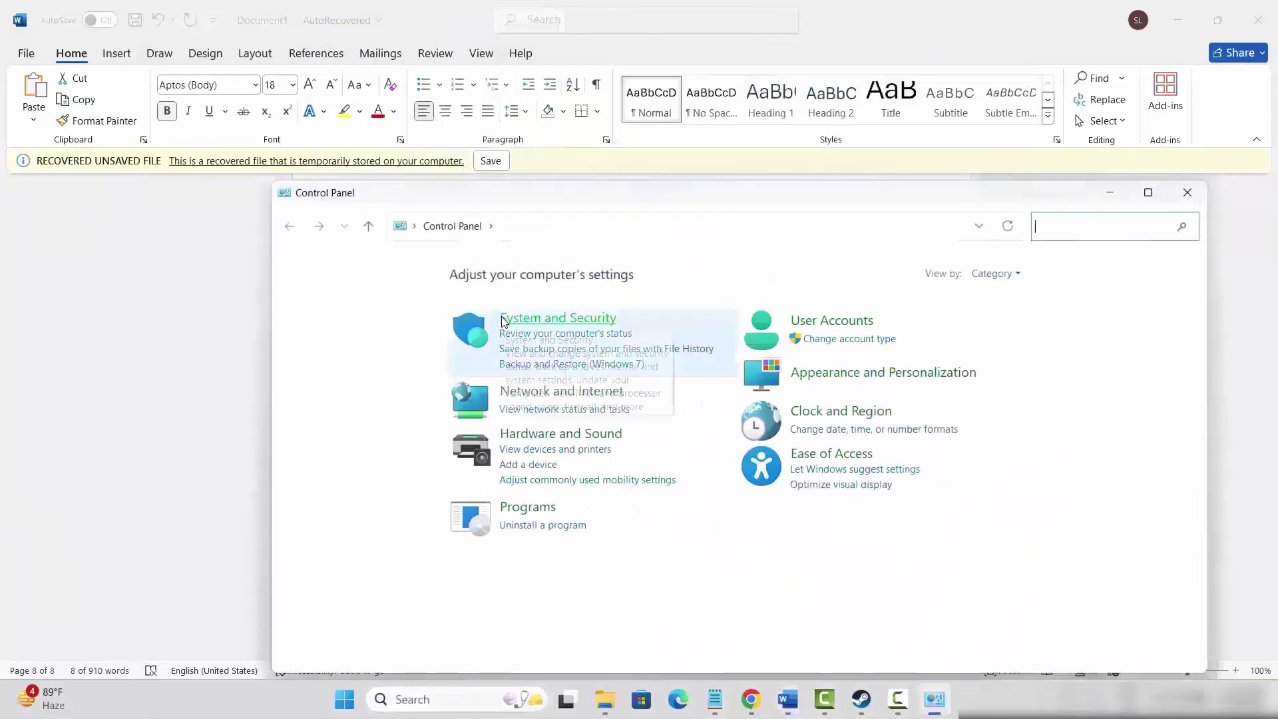
left_click(569, 435)
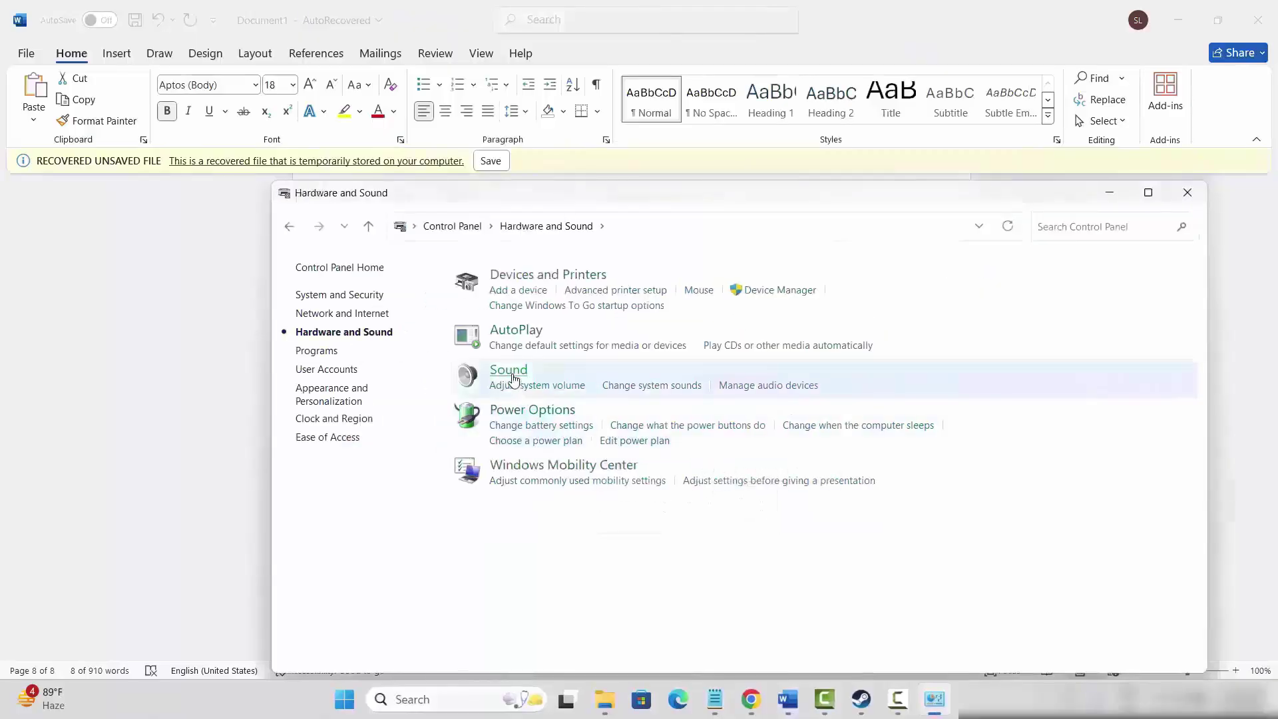
left_click(512, 379)
right_click(154, 158)
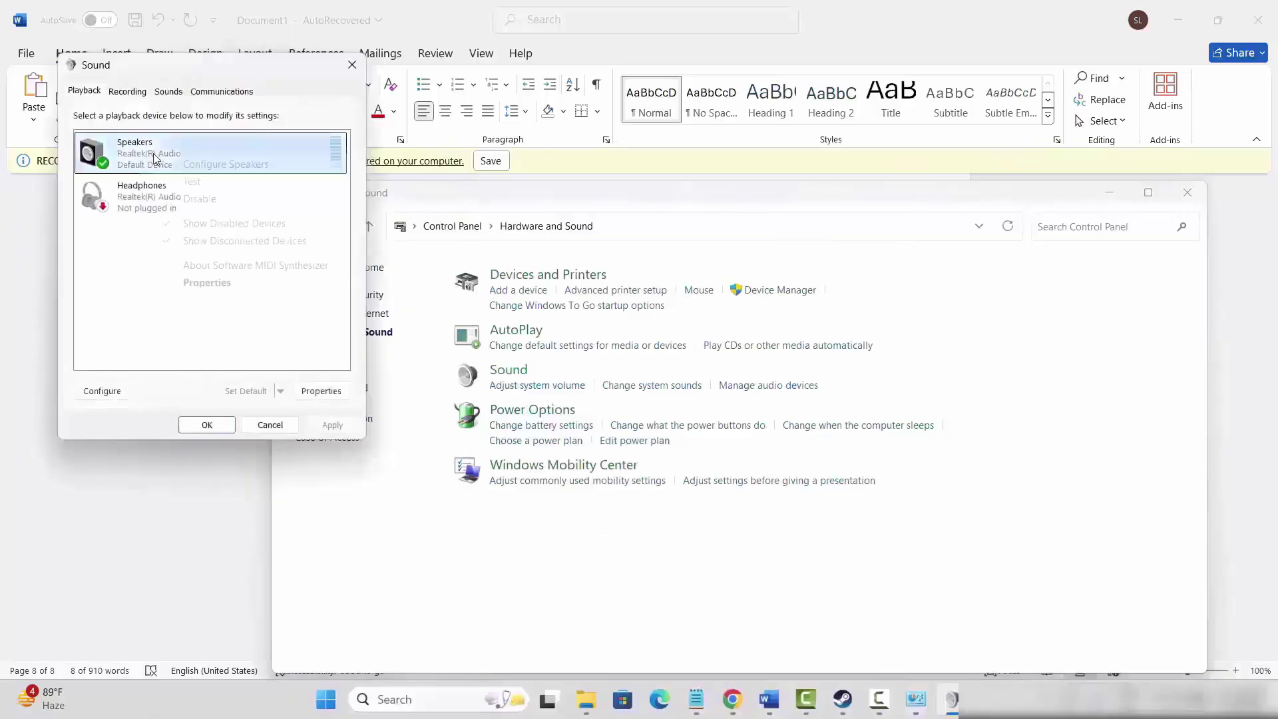
left_click(207, 283)
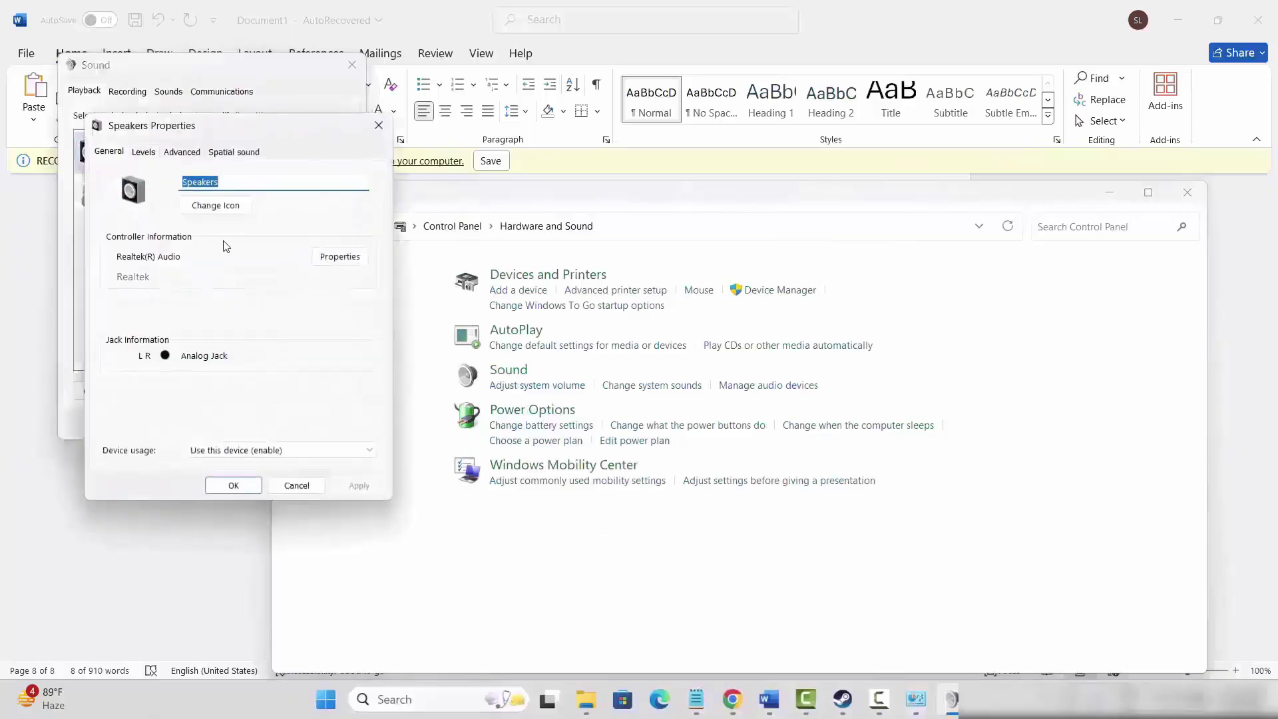
Step: Set the Spatial sound format to Windows Sonic for Headphones, apply it, and close the properties
left_click(227, 153)
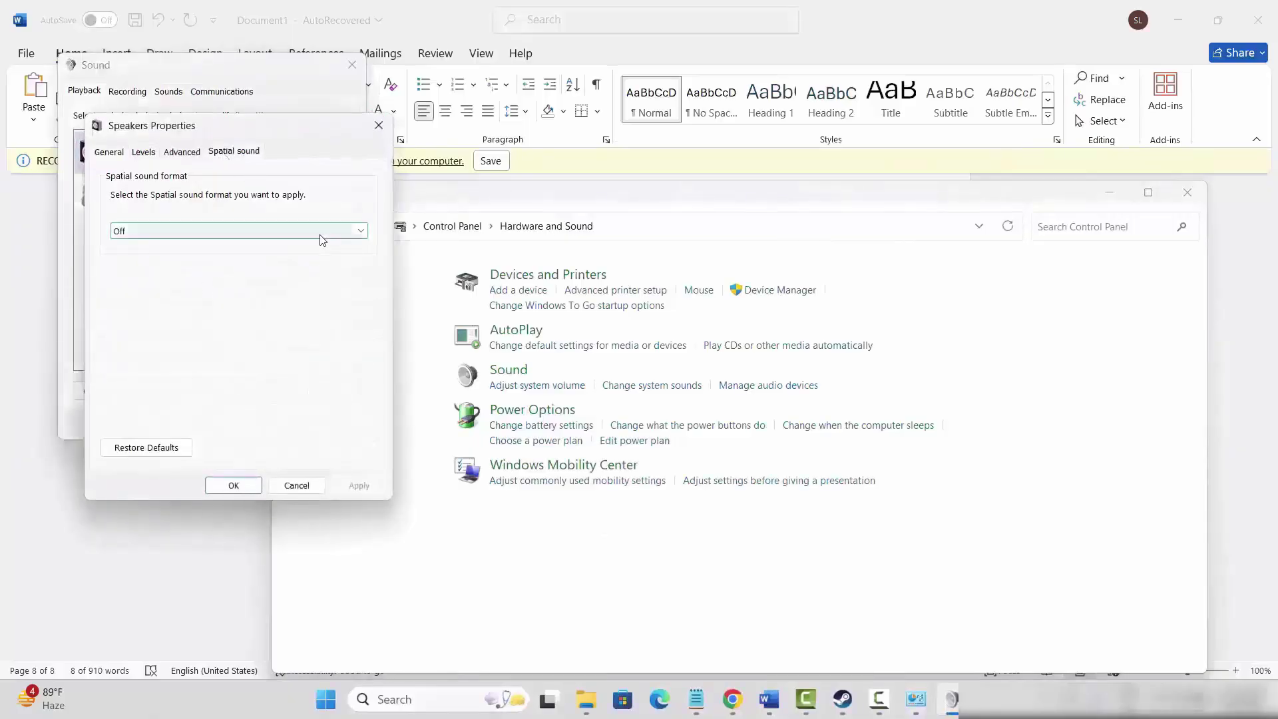
left_click(321, 239)
left_click(313, 257)
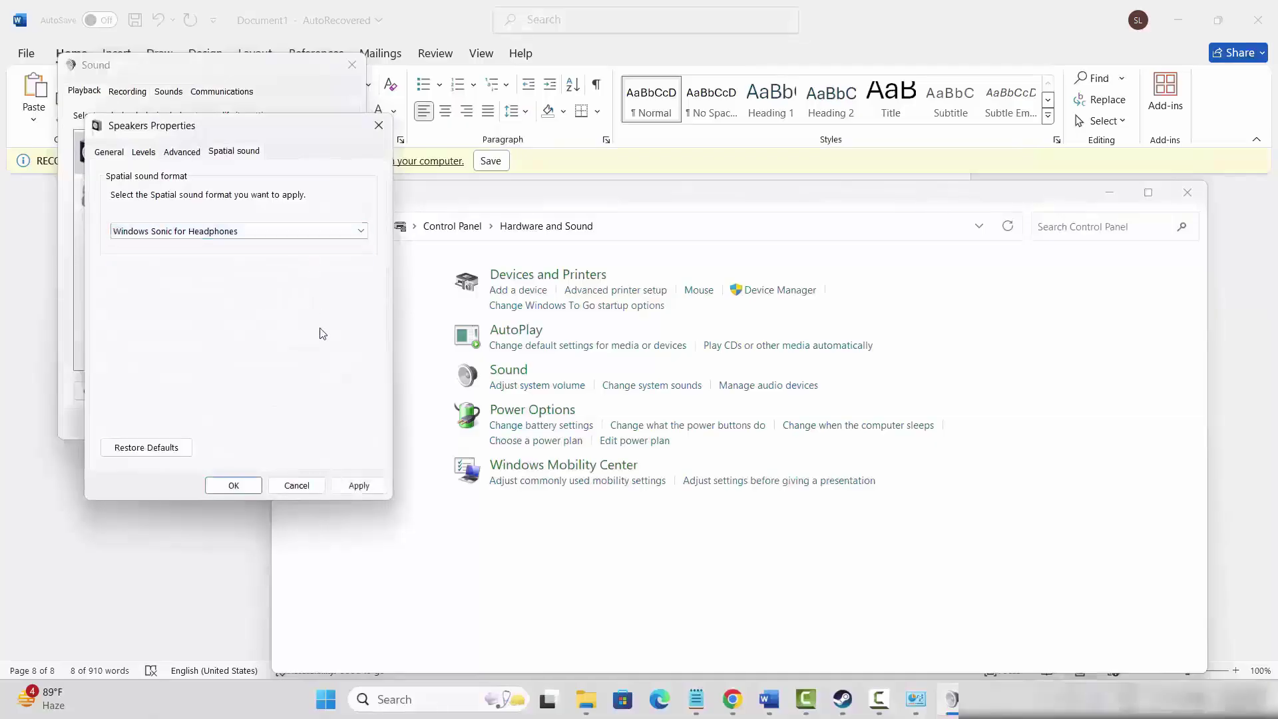
left_click(379, 483)
left_click(380, 126)
Step: Close the Sound settings and Control Panel, then scroll the Word guide back up toward Method 4
left_click(351, 63)
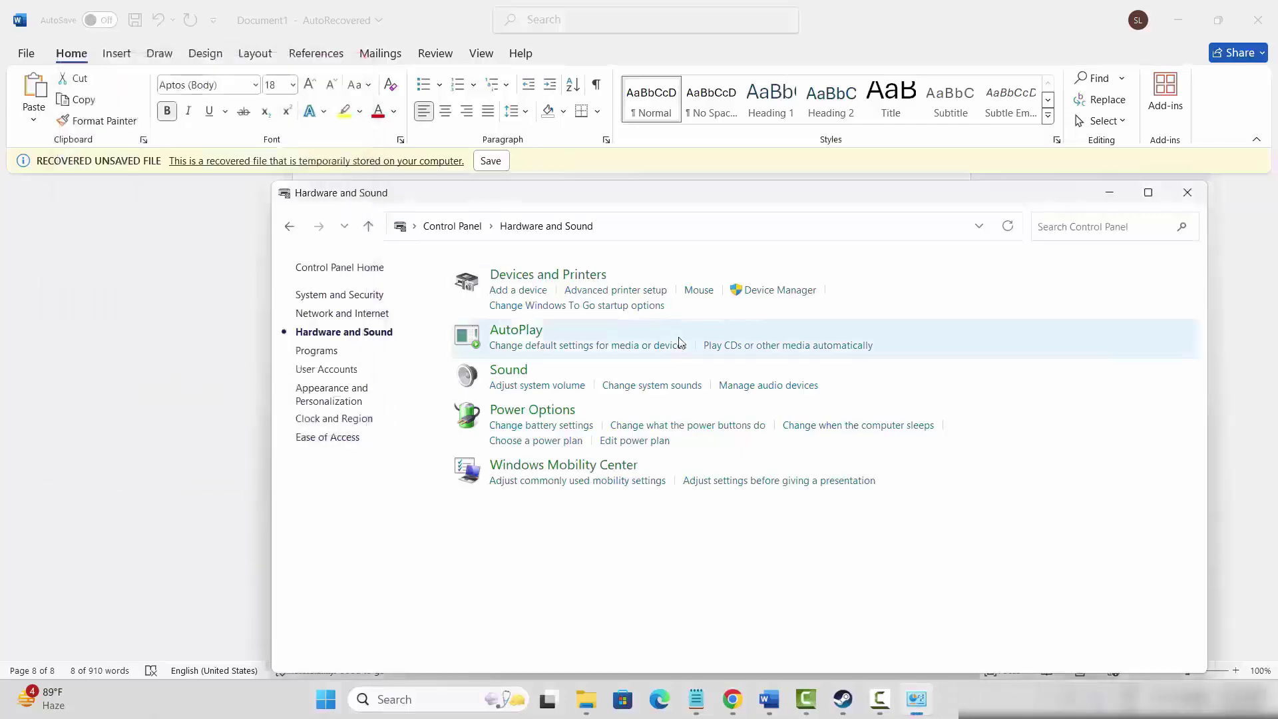
left_click(1187, 193)
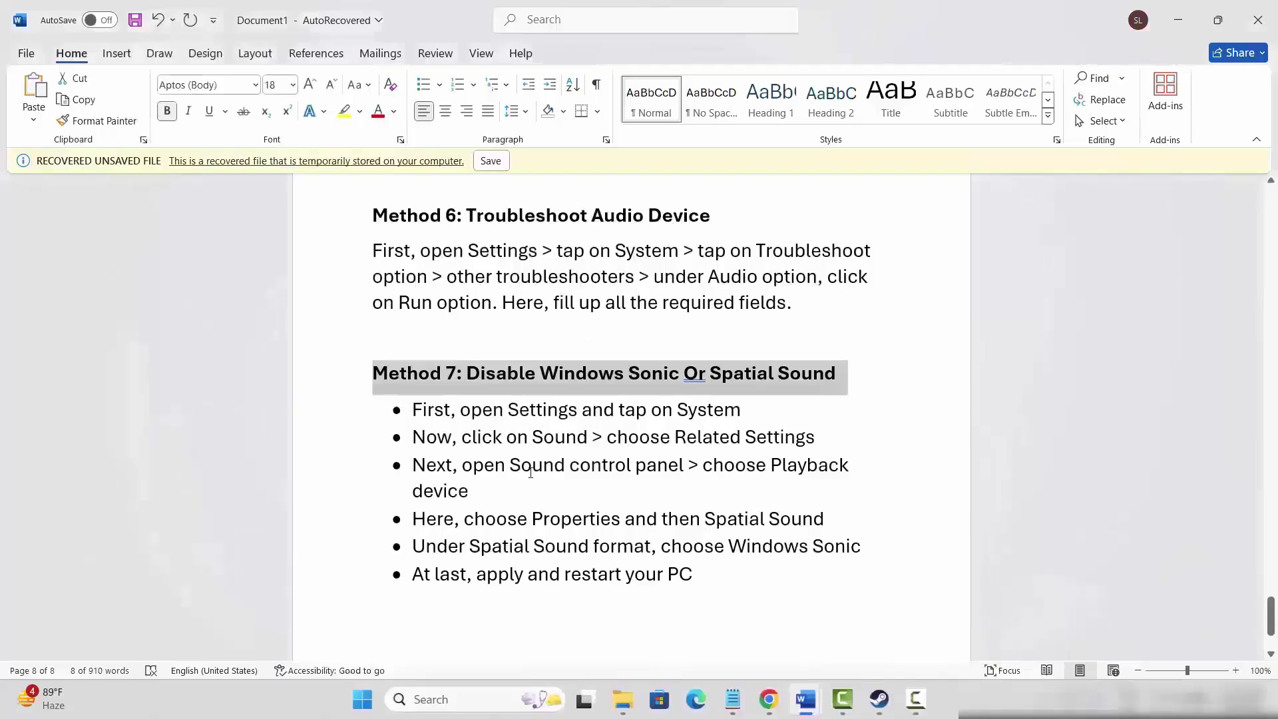
scroll(531, 473, "up", 5)
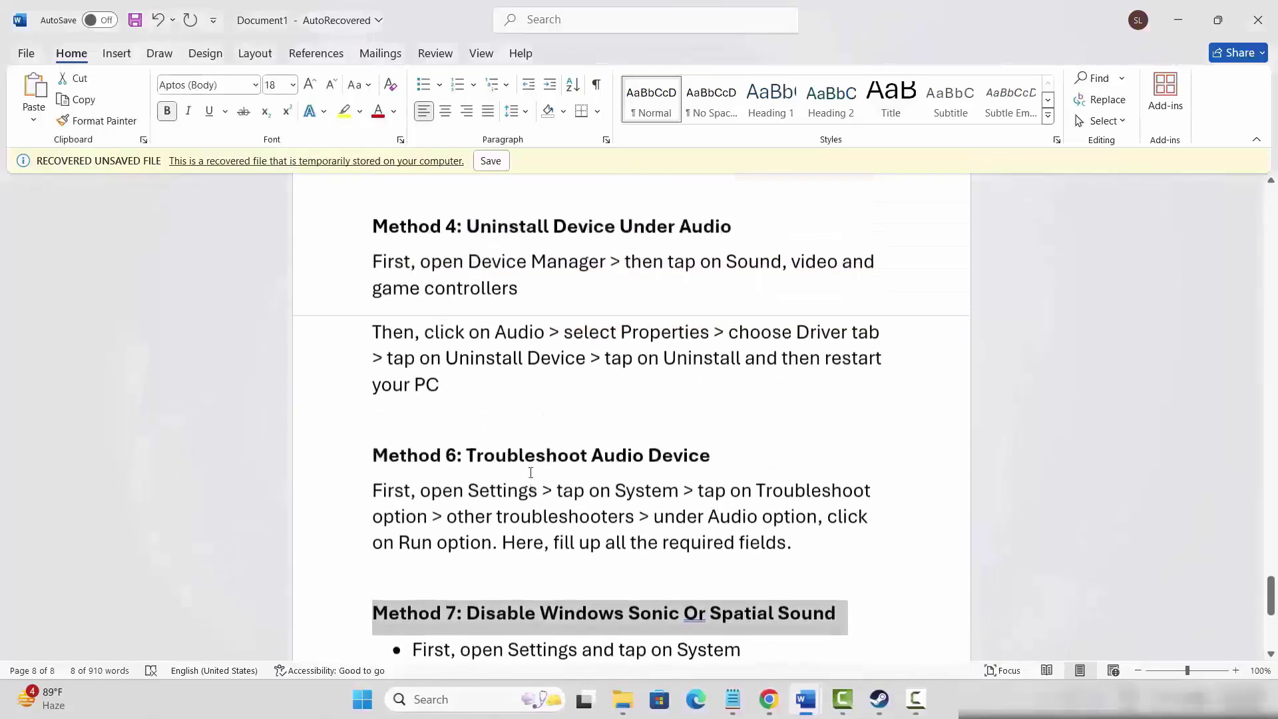